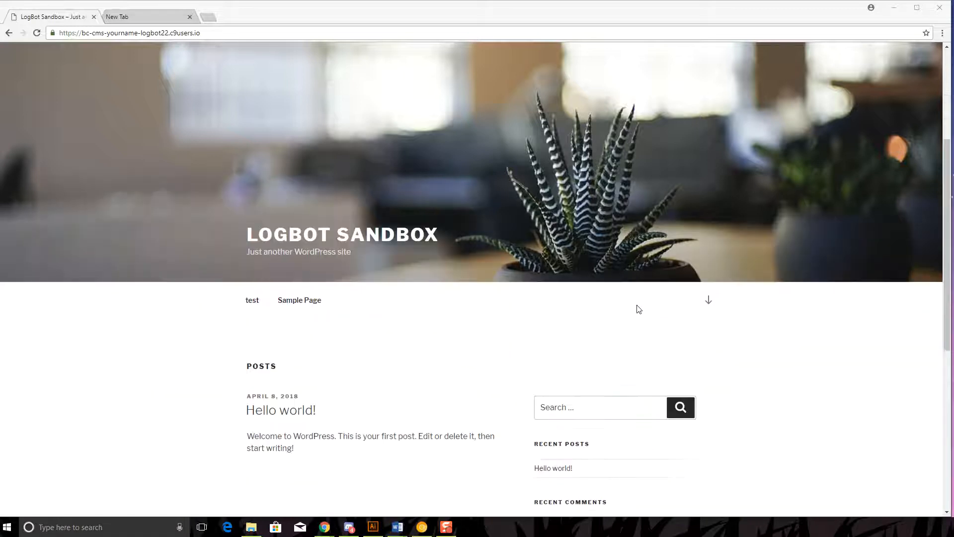
- Look over the site's home page from the header image and navigation links to the sidebar widgets and footer
scroll(633, 308, down, 4)
scroll(463, 307, up, 7)
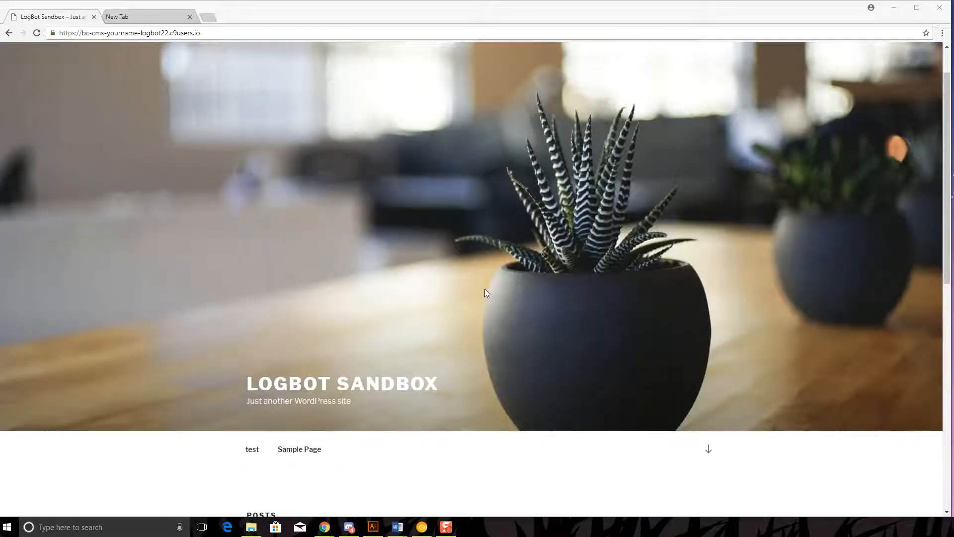
scroll(487, 294, down, 4)
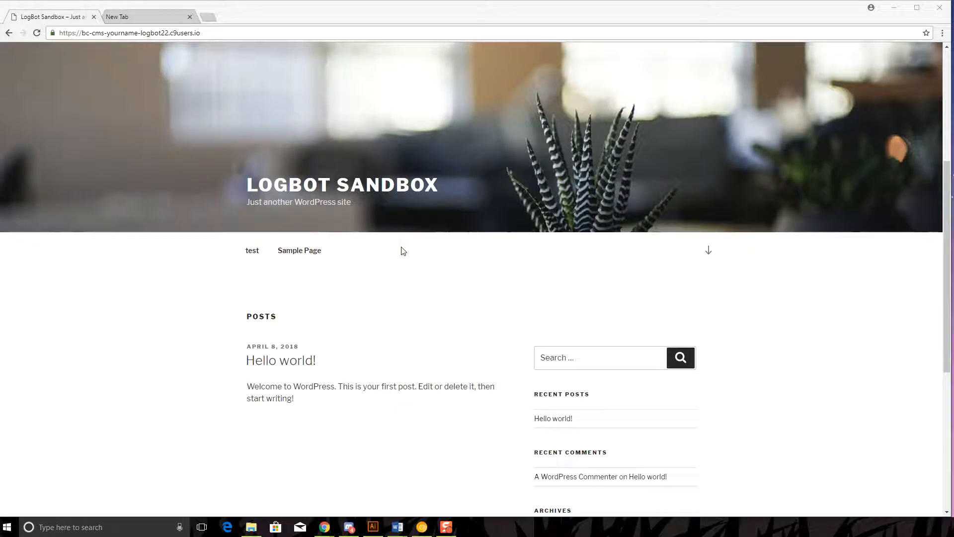
scroll(403, 250, up, 5)
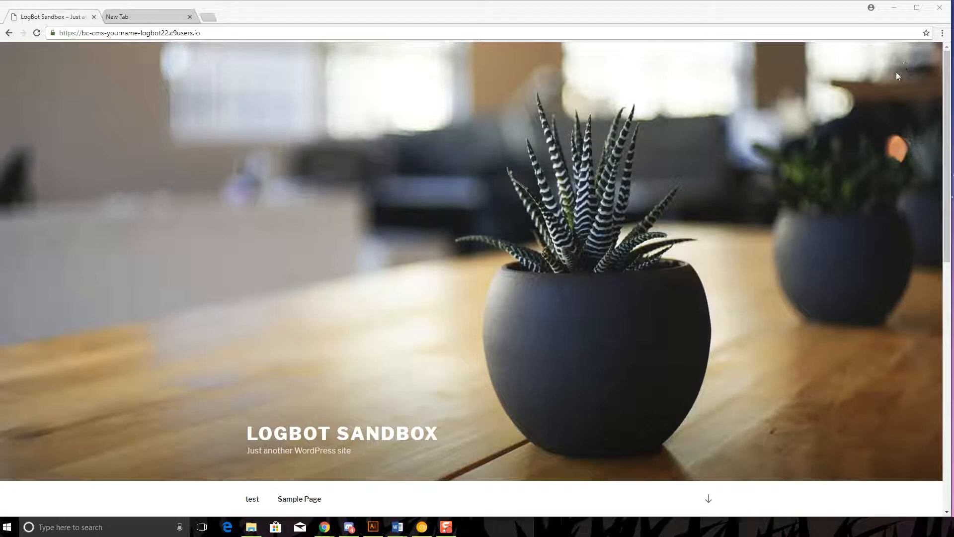
scroll(697, 284, down, 7)
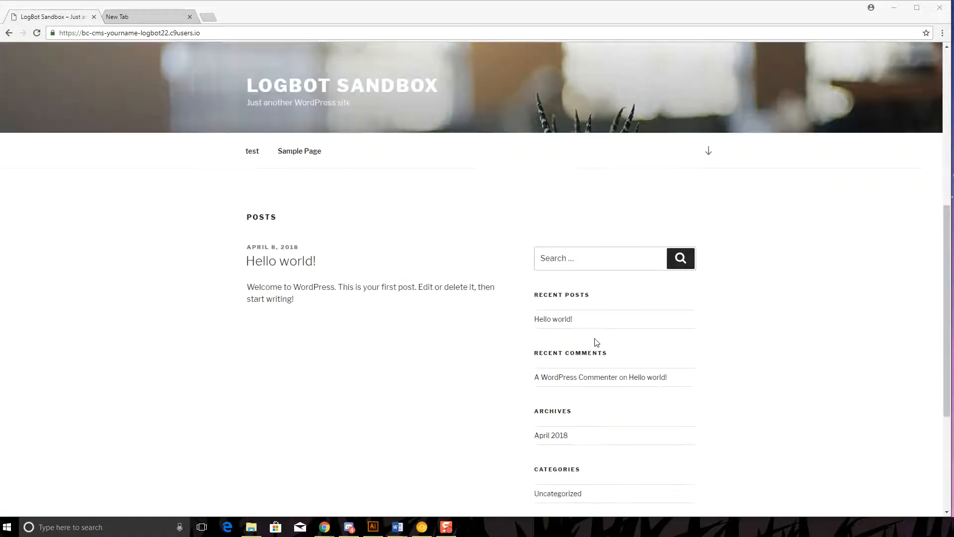
scroll(599, 343, down, 4)
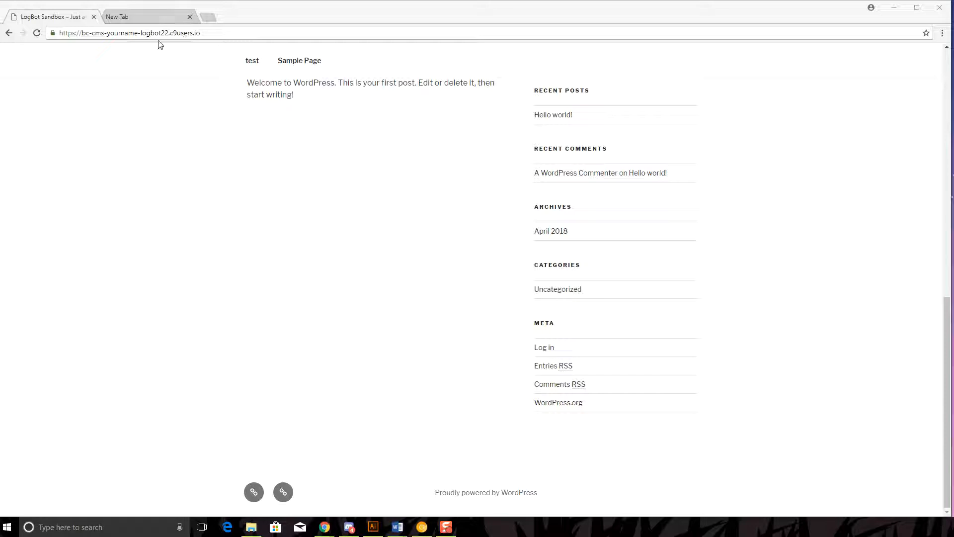
- Open the WordPress login page by adding /wp-admin to the site address, and return to the home page
click(138, 10)
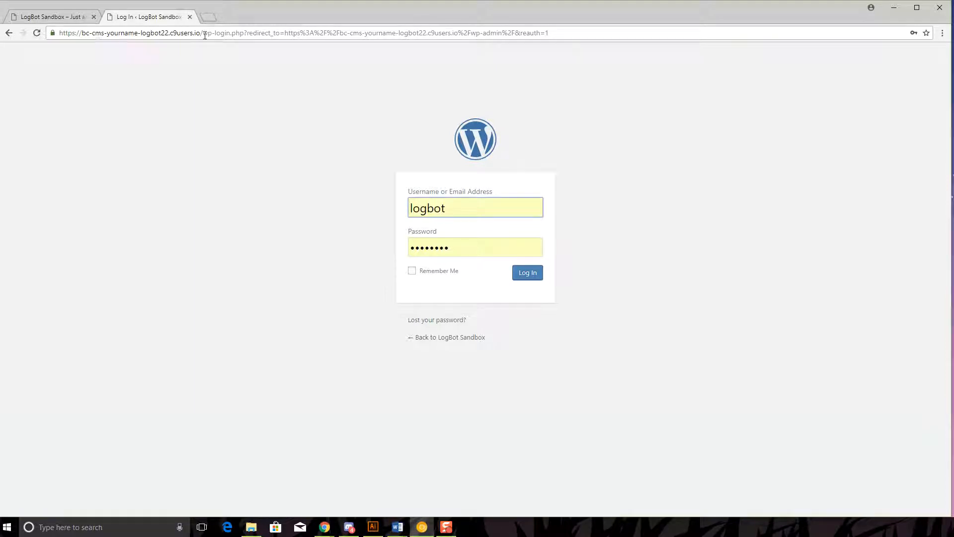
click(85, 18)
click(216, 33)
click(232, 33)
text(/wp-a)
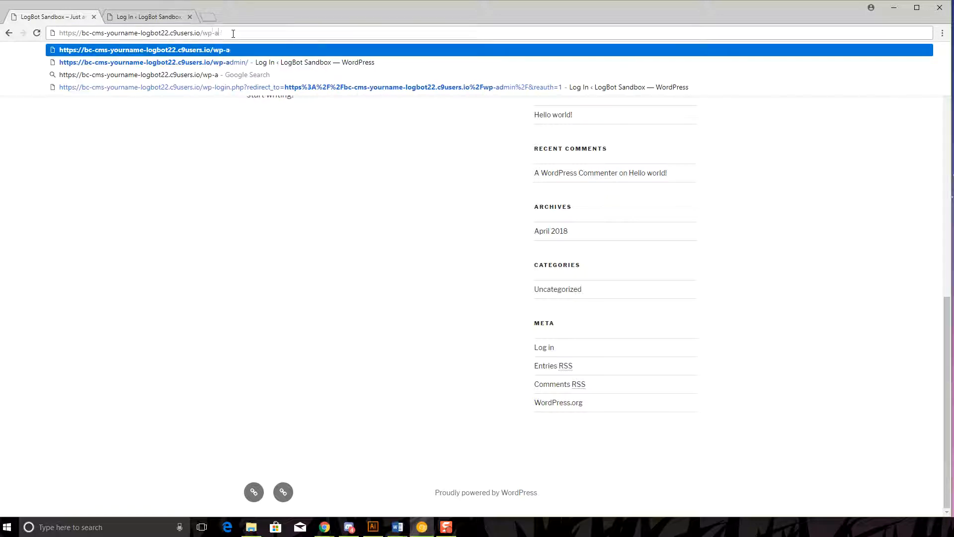
text(dmin)
key(Return)
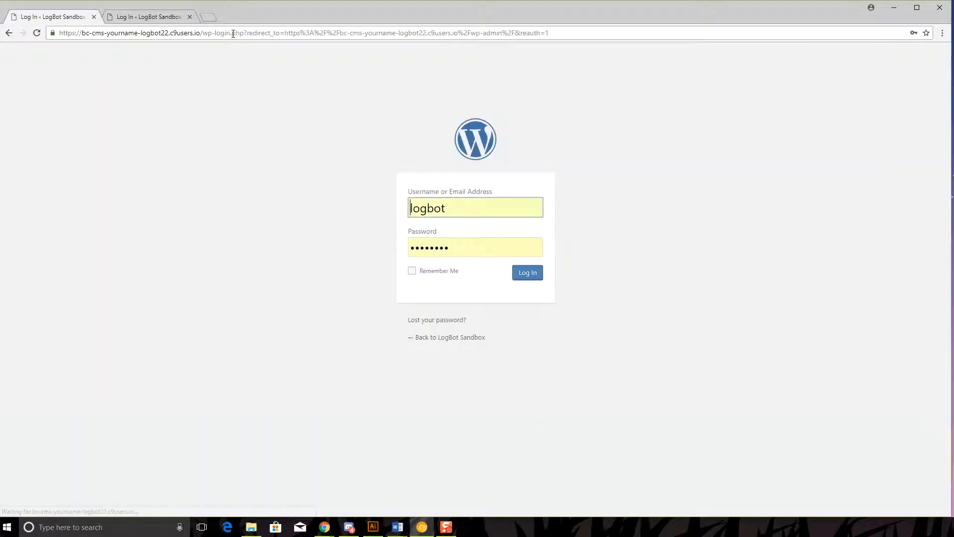
click(9, 33)
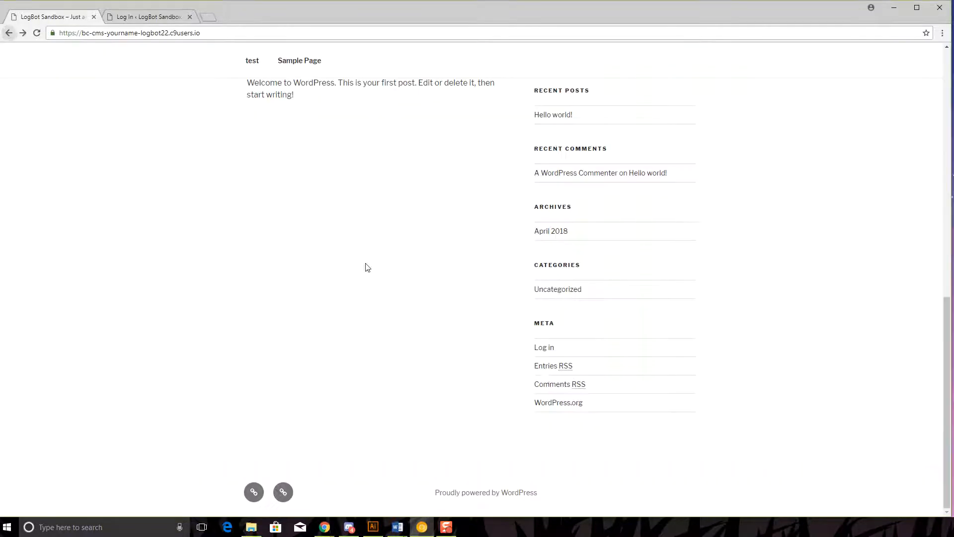
- Log in to WordPress through the home page's Log in link with the prefilled credentials, and close the duplicate login tab
click(547, 350)
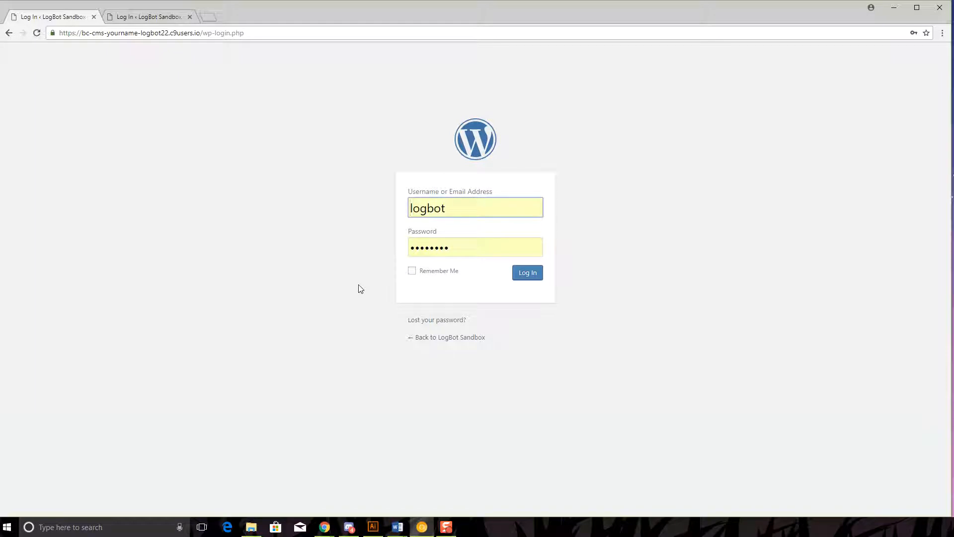
click(529, 275)
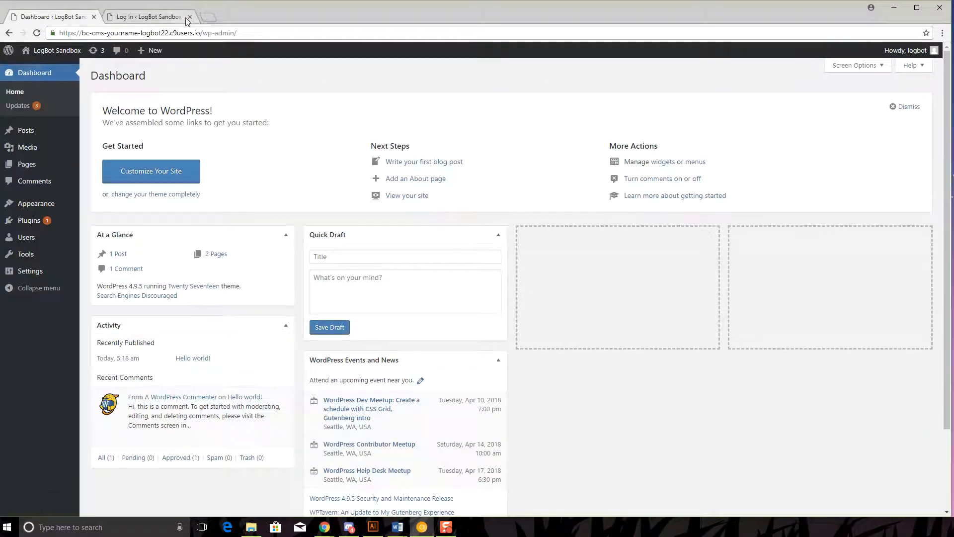
click(189, 18)
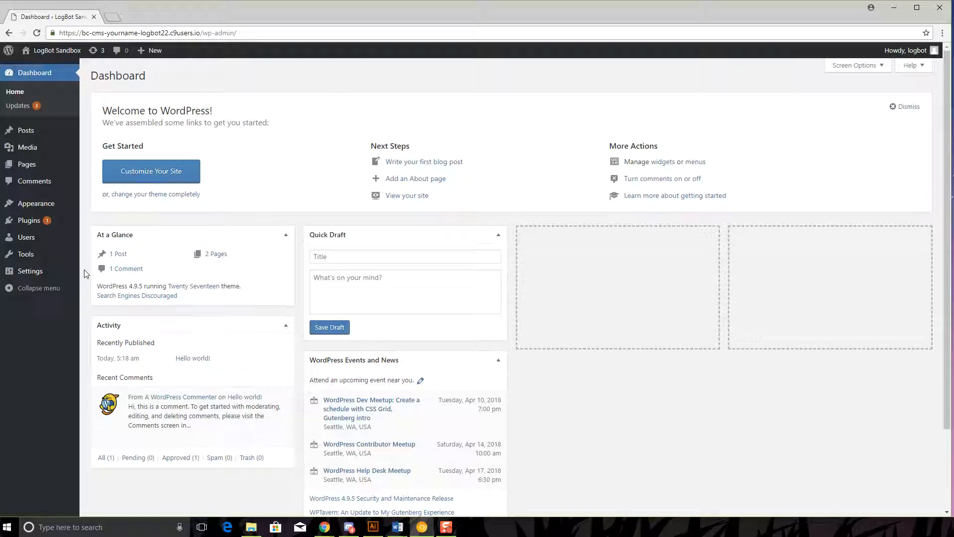
- Open Sample Page for editing from the list of all pages
mouse_move(24, 134)
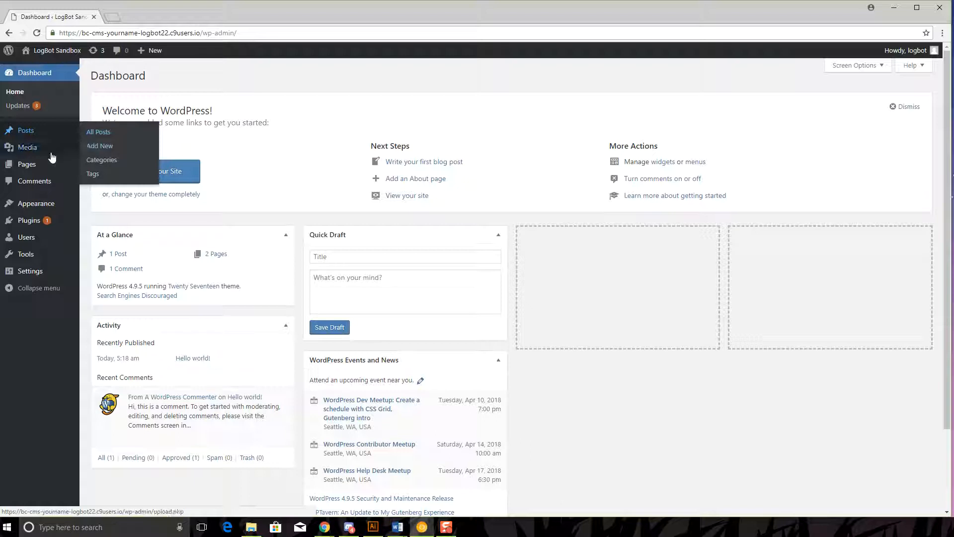
mouse_move(28, 167)
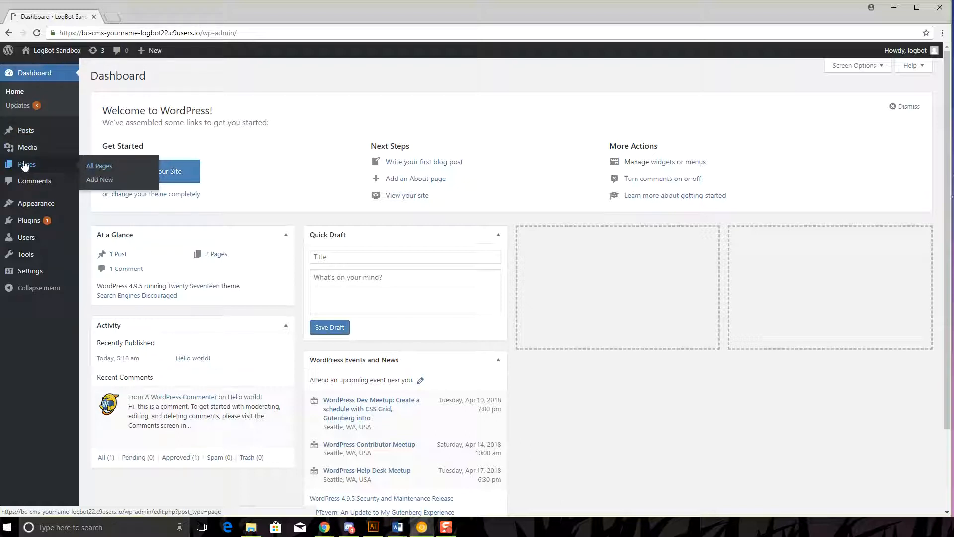
click(32, 166)
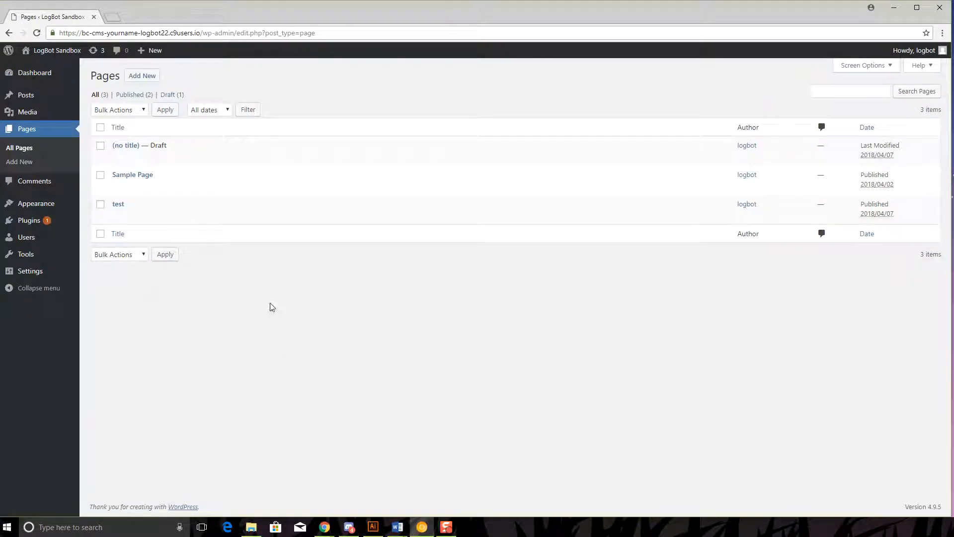
click(133, 177)
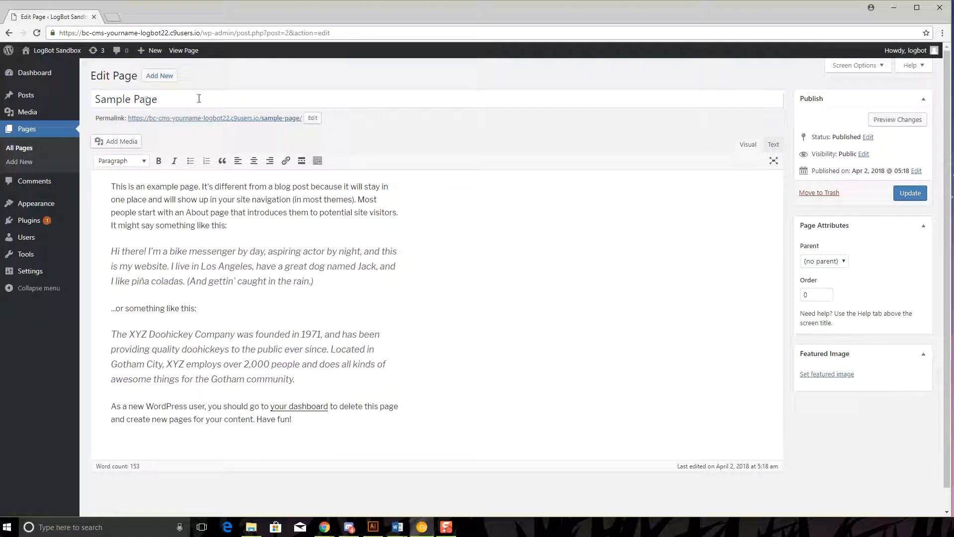
click(271, 102)
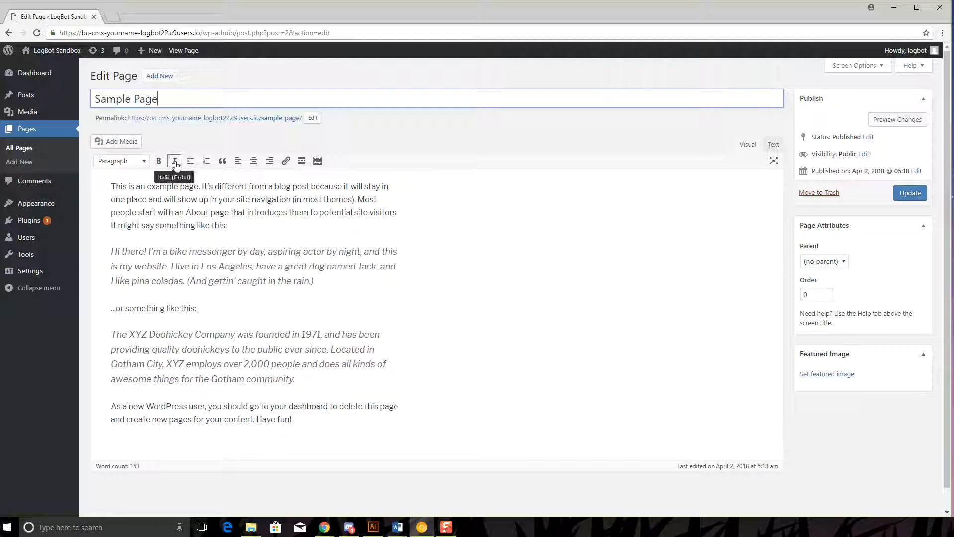
- Split the sentence "This is an example page." into its own paragraph and format it as Heading 1
drag(112, 185, 160, 184)
click(202, 185)
key(Return)
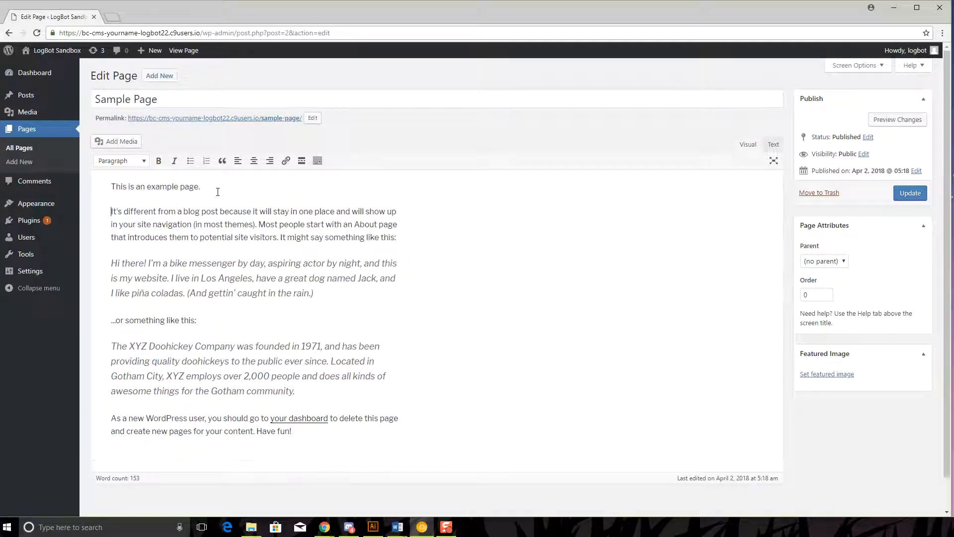
drag(202, 185, 109, 186)
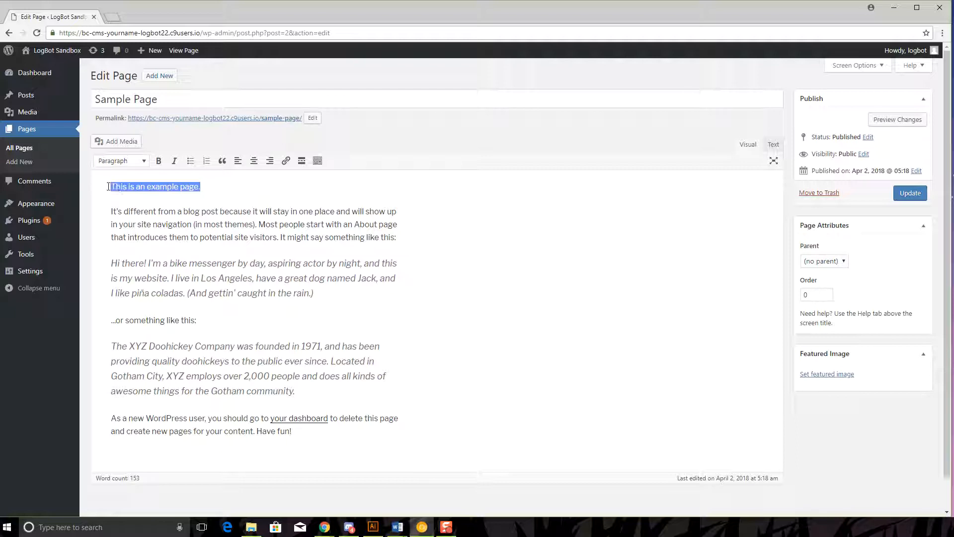
click(114, 184)
drag(201, 186, 110, 187)
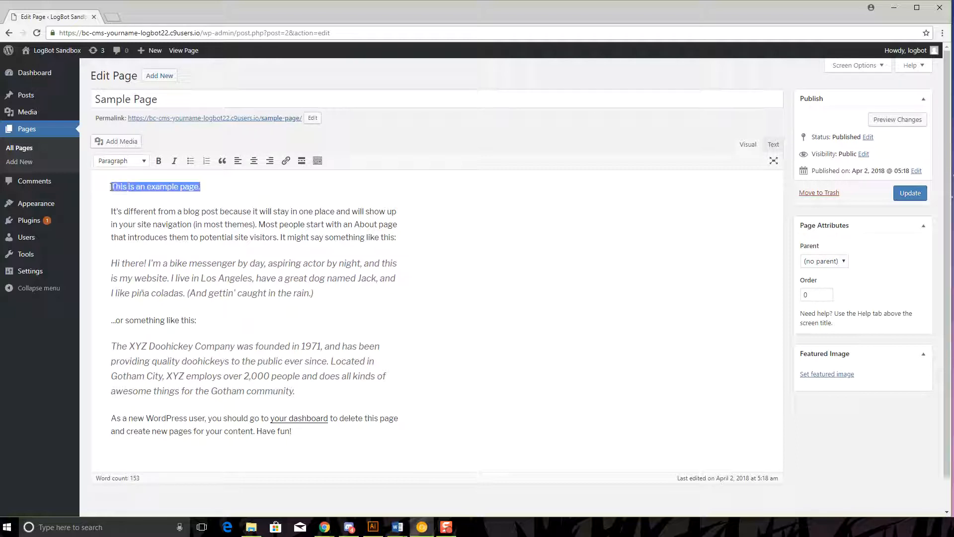
click(143, 161)
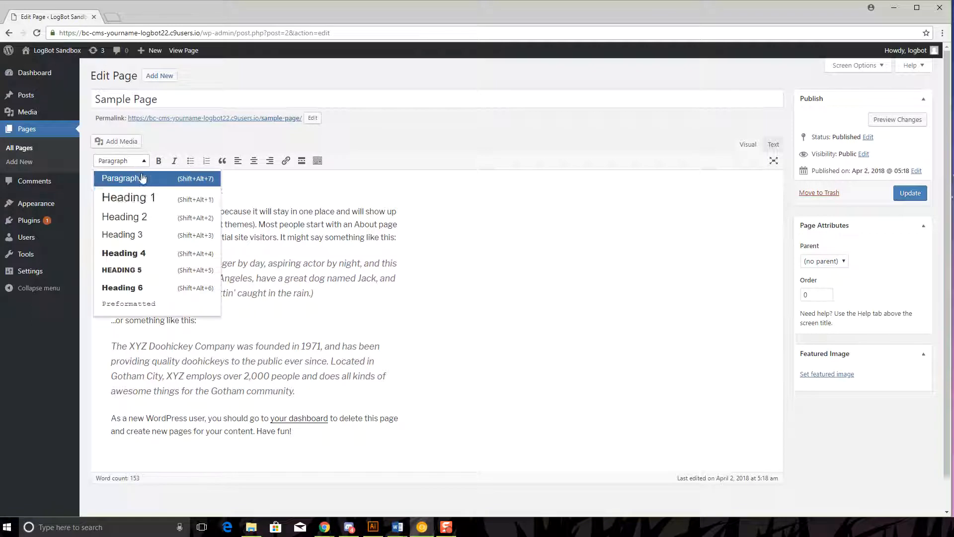
click(144, 201)
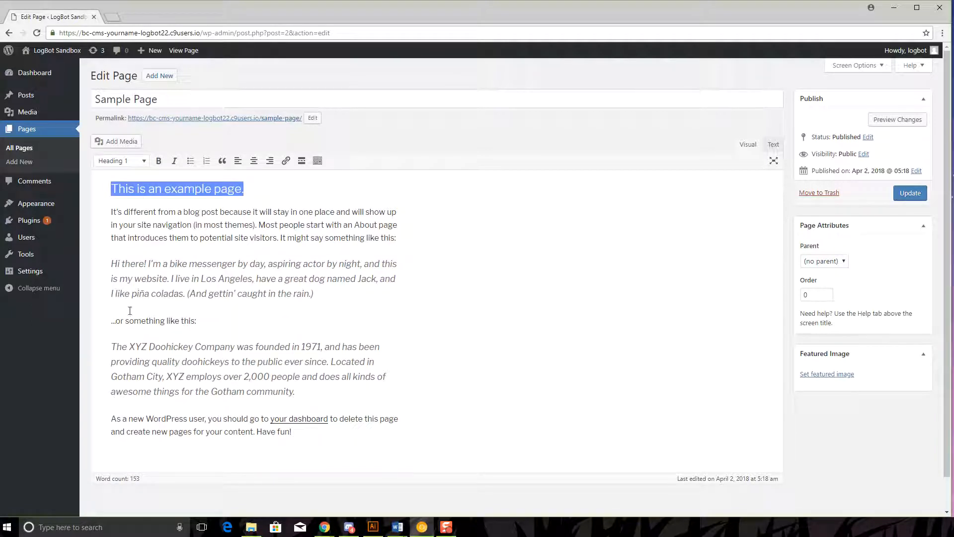
- Format the line "...or something like this:" between the two quotations as Heading 2
click(111, 322)
drag(197, 321, 111, 321)
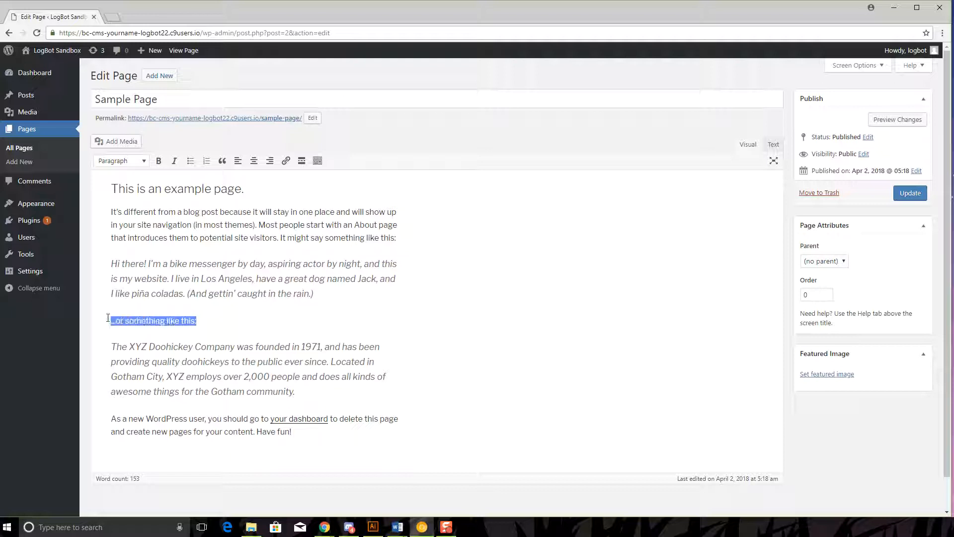
click(141, 161)
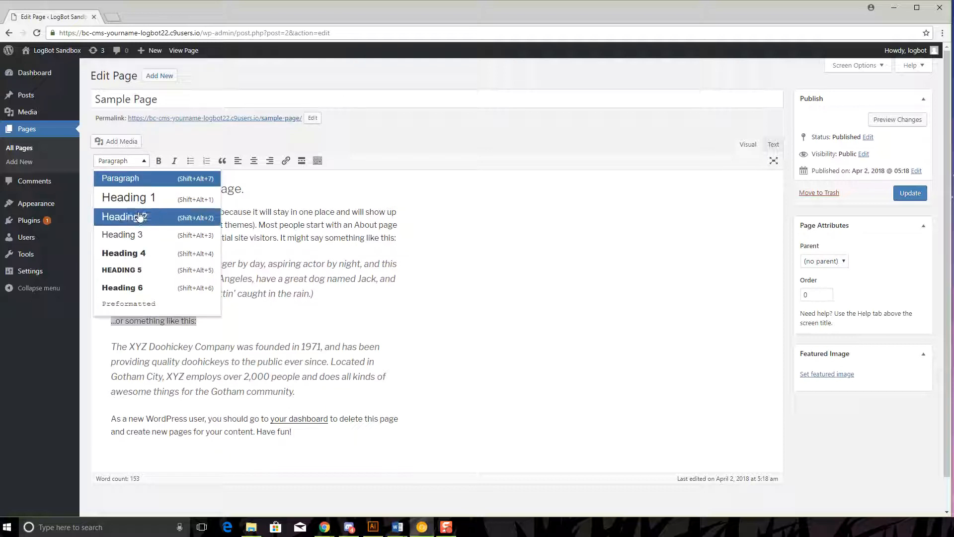
click(139, 217)
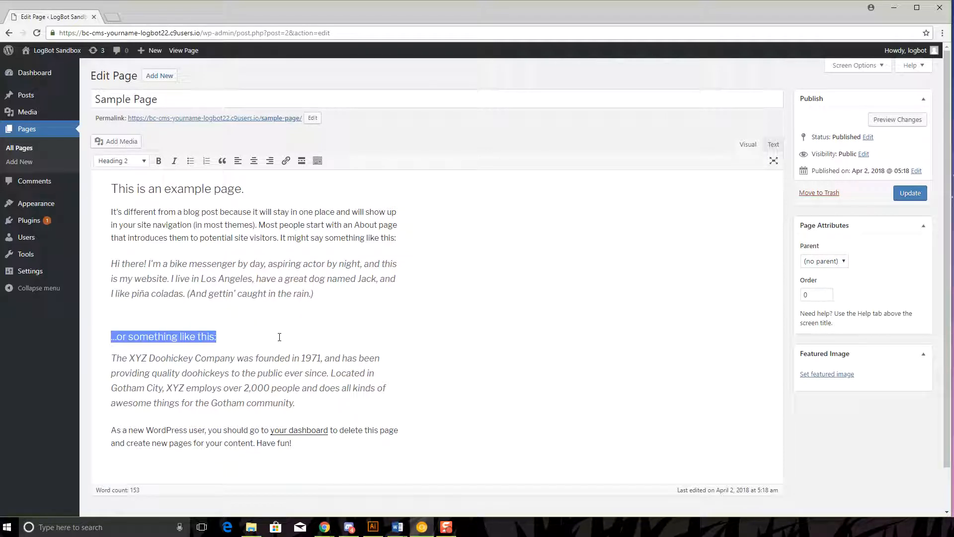
- Make the headings "This is an example page." and "...or something like this:" bold
click(236, 287)
drag(246, 190, 135, 173)
click(158, 161)
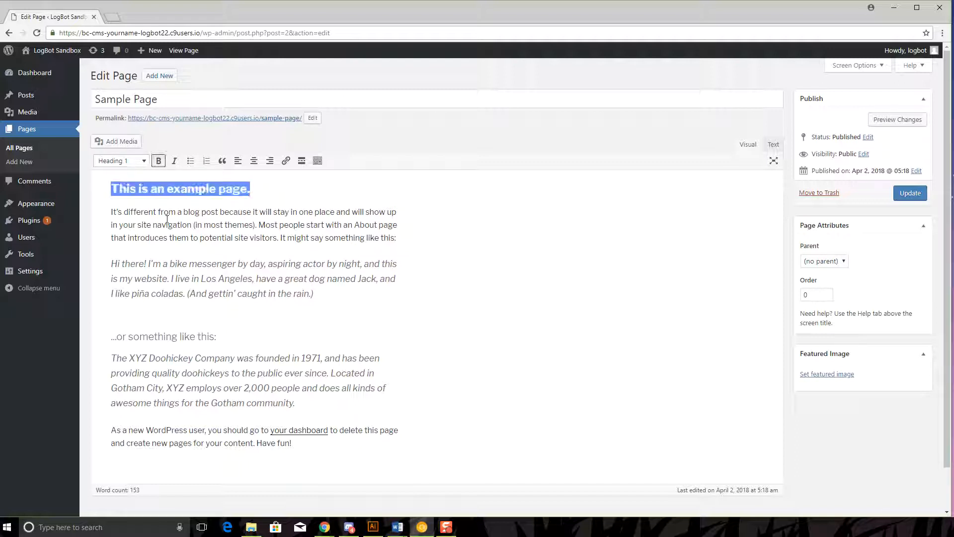
drag(217, 337, 111, 337)
click(158, 160)
click(231, 294)
drag(114, 216, 396, 239)
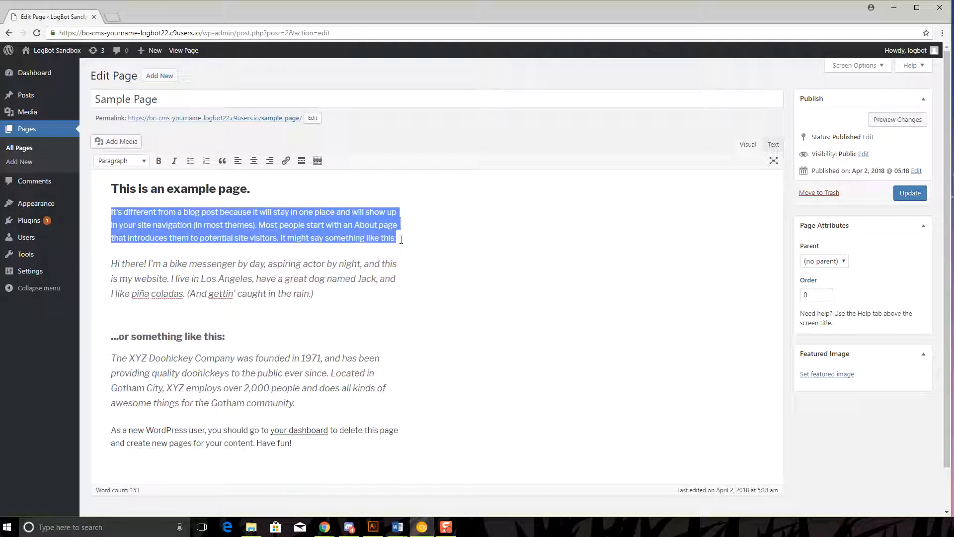
- Add "Bananas" below the first quotation as a numbered list item without the blockquote formatting
click(350, 281)
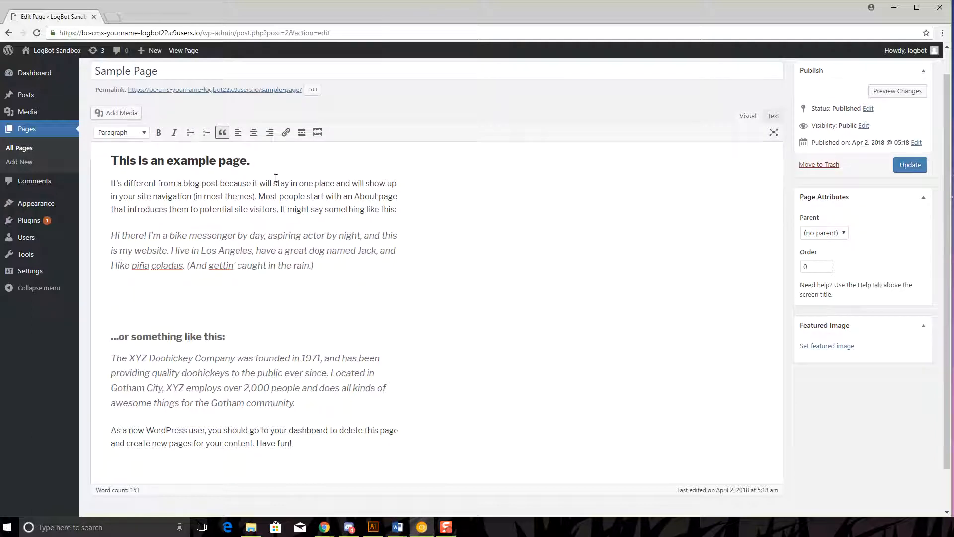
key(Return)
click(206, 161)
text(Bananasa)
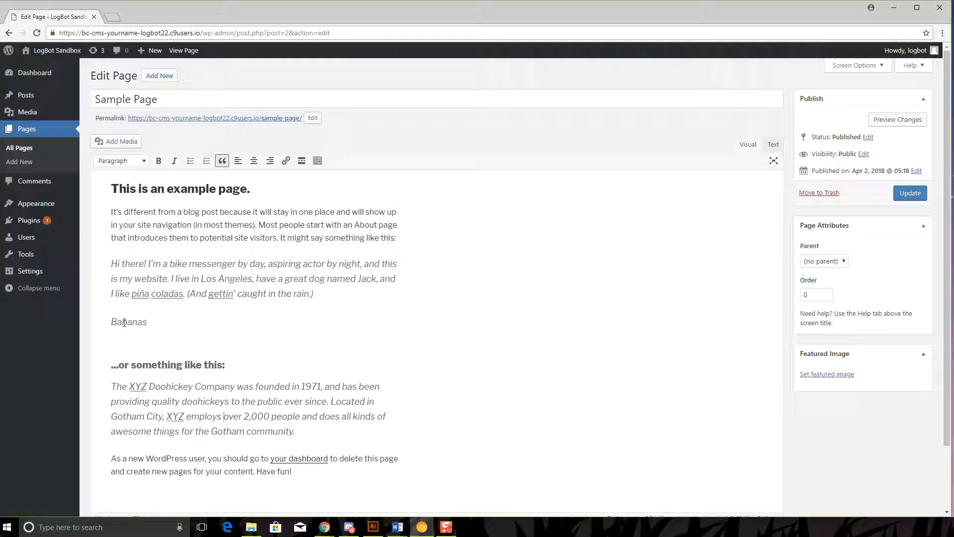
click(222, 163)
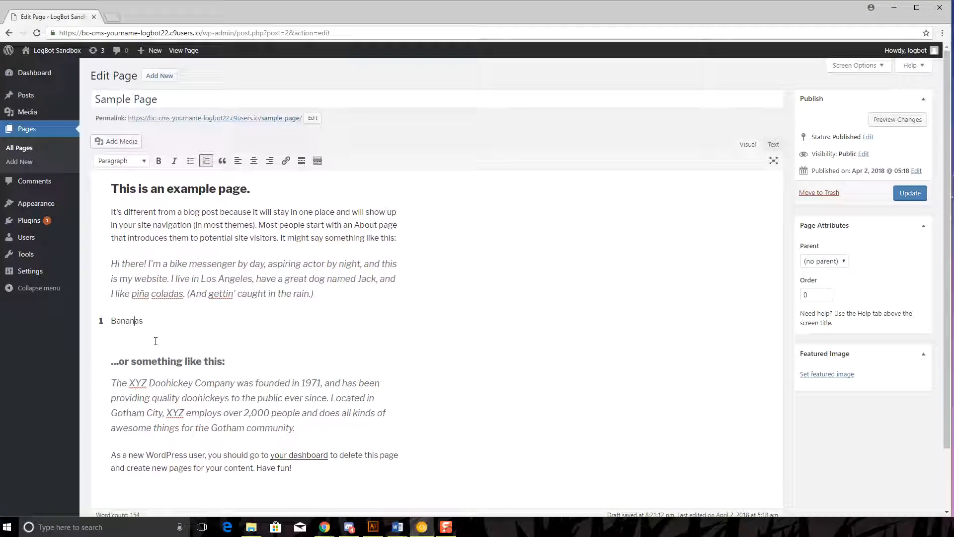
- Add "Apples" and "Grapes" as the second and third items of the numbered list
key(Return)
text(Apples)
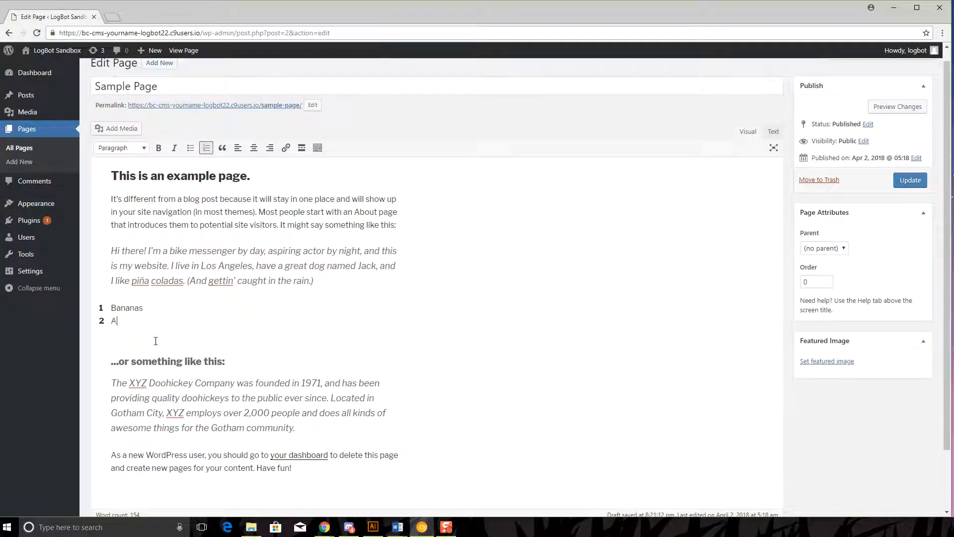
key(Return)
text(Grapes)
scroll(163, 194, up, 1)
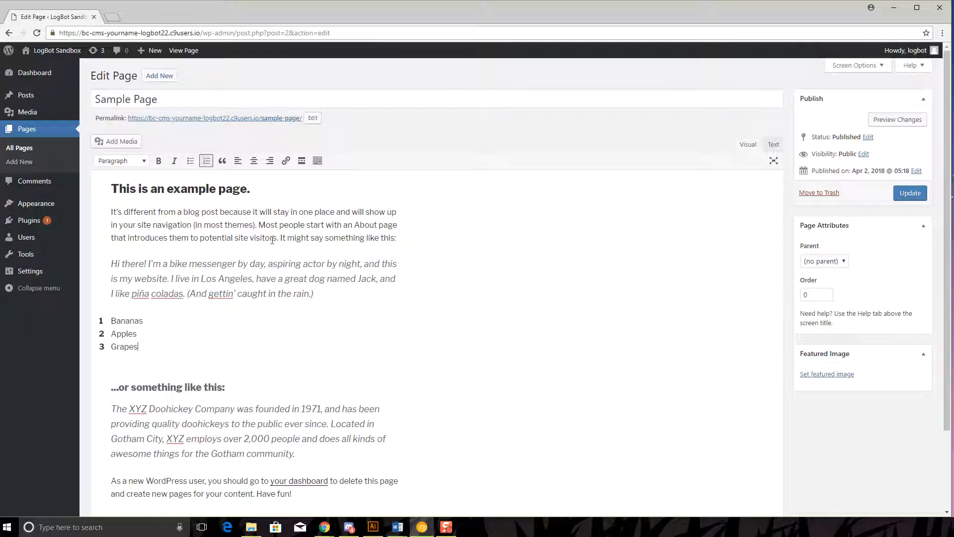
- Switch the page content to its HTML source and examine the tags around the first heading and the paragraph below it
click(773, 147)
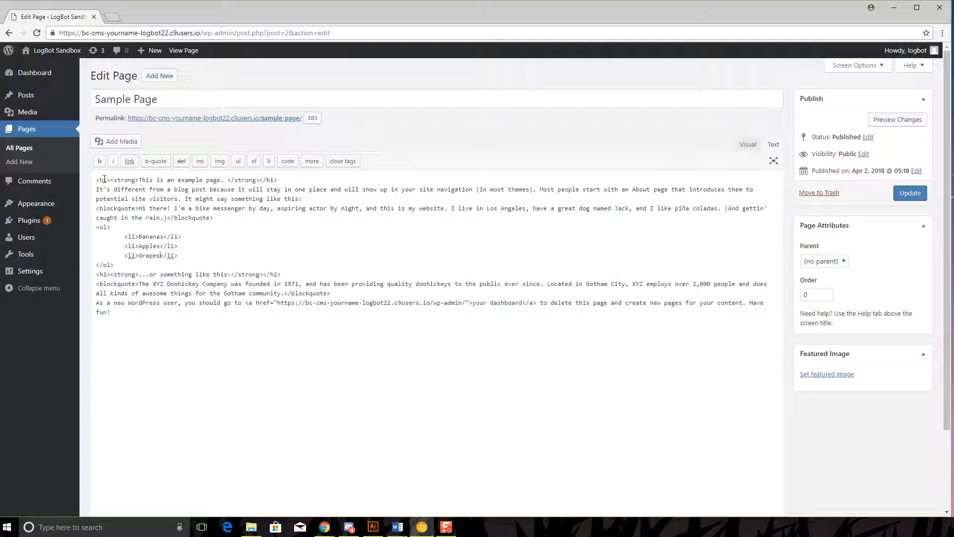
drag(114, 180, 137, 180)
drag(259, 180, 278, 180)
drag(97, 189, 306, 199)
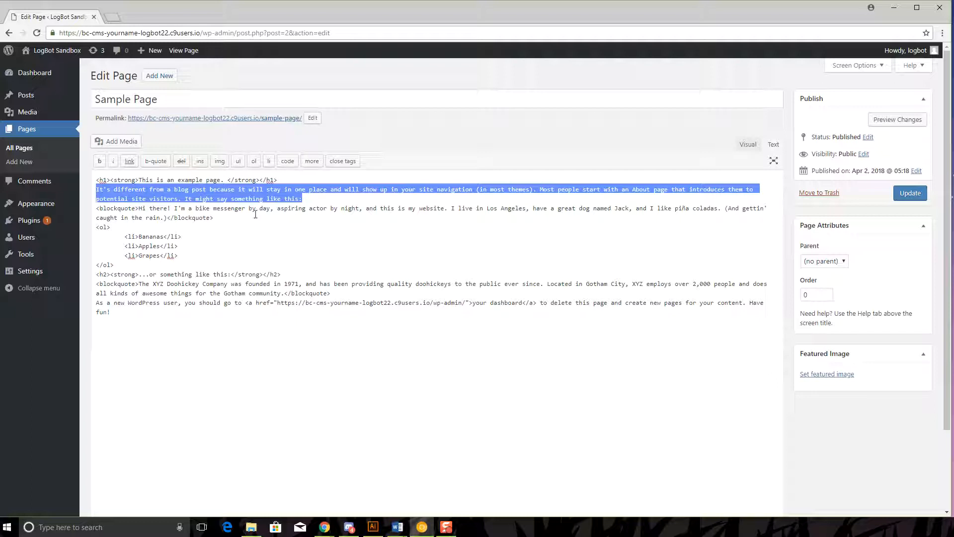
click(315, 197)
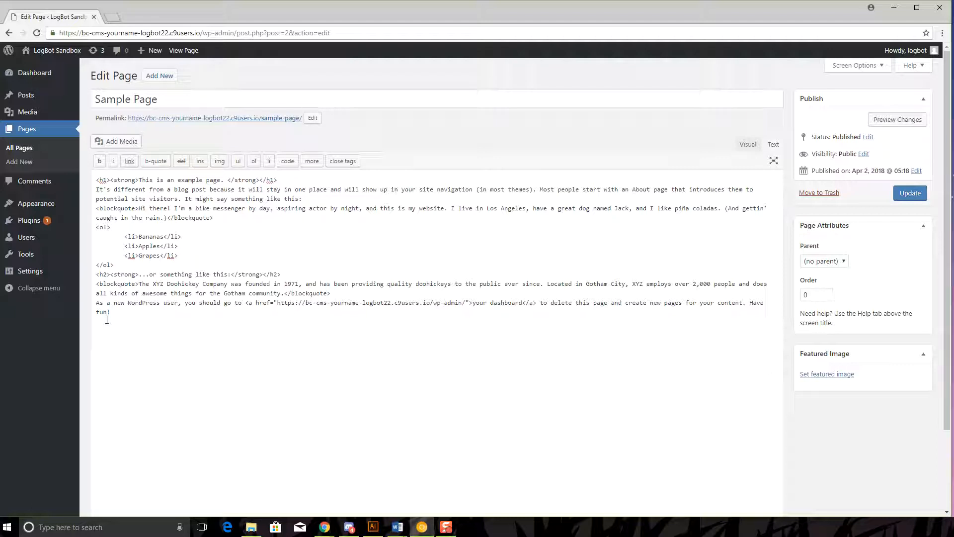
- Compare the page's visual and HTML views, return to the visual view, and examine the additional formatting tools before hiding them again
click(747, 145)
click(773, 145)
click(746, 145)
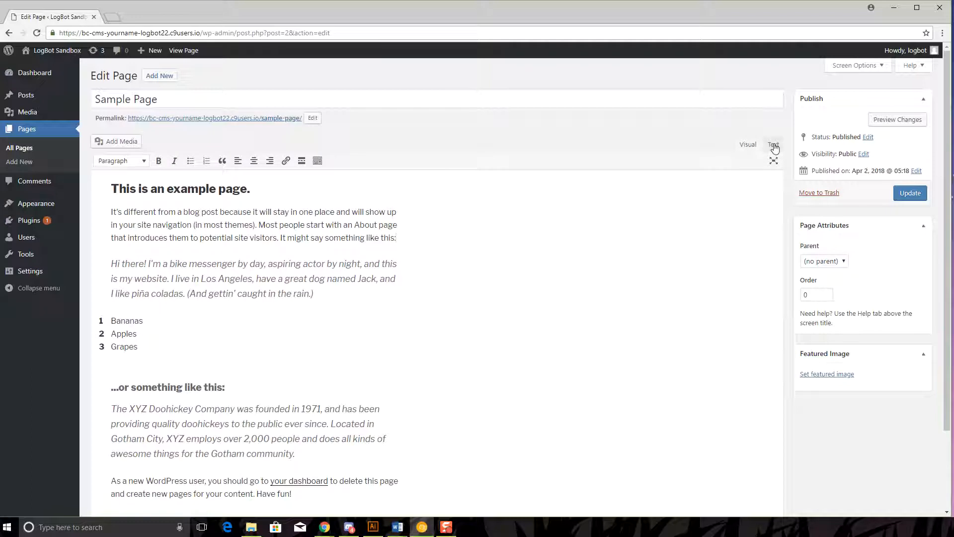
click(774, 145)
click(748, 145)
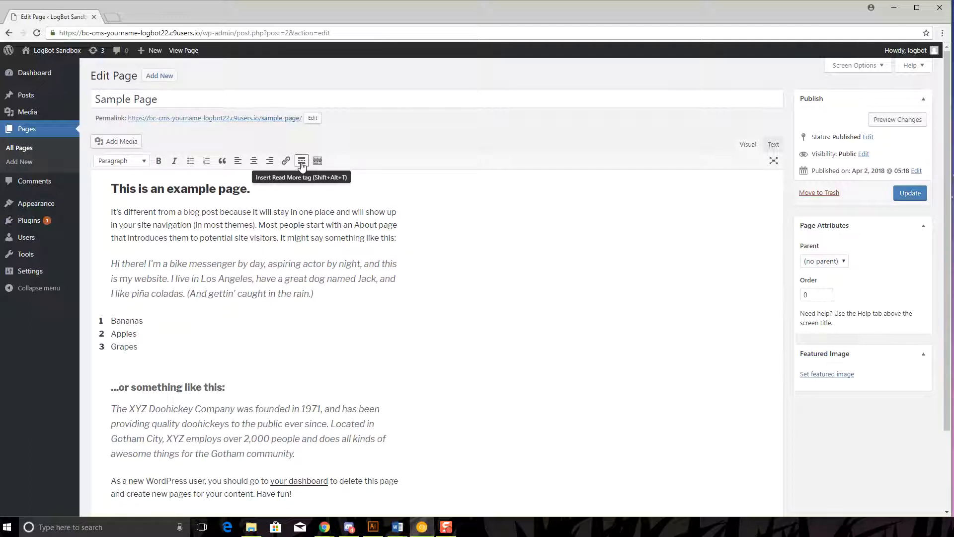
click(318, 164)
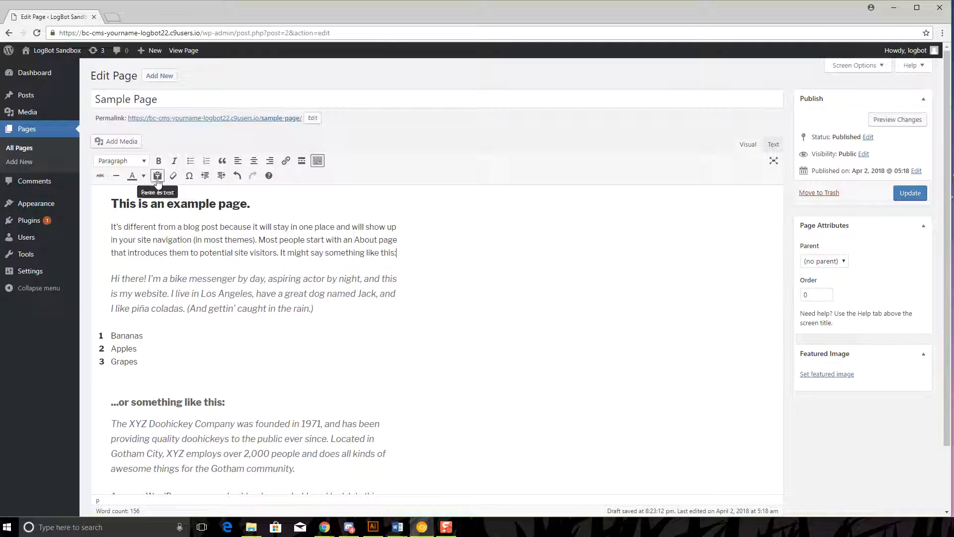
click(317, 161)
- Update Sample Page to save the edited content
scroll(261, 210, down, 2)
scroll(260, 211, up, 2)
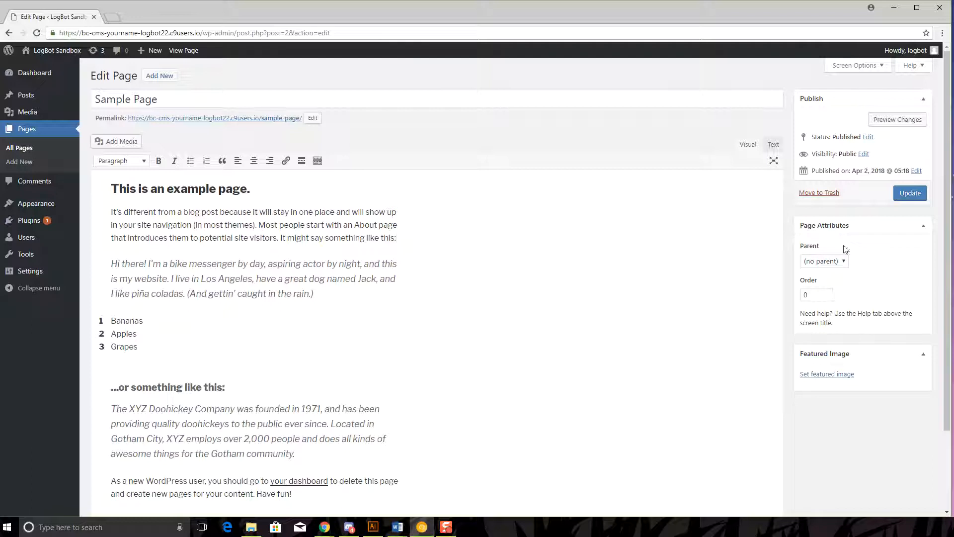
click(909, 194)
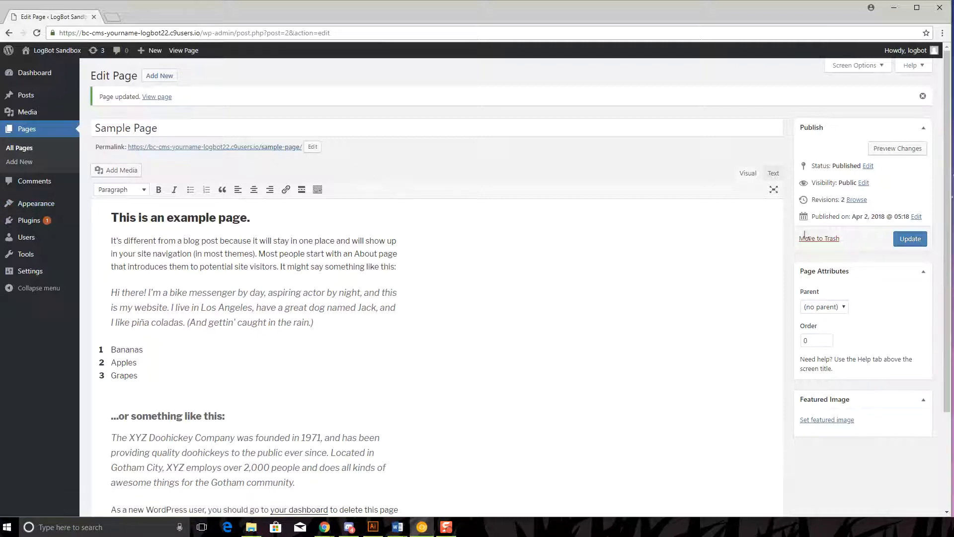
- Examine the page's status choices, trying Draft and Pending Review, and its visibility choices, cancelling both edits
click(867, 168)
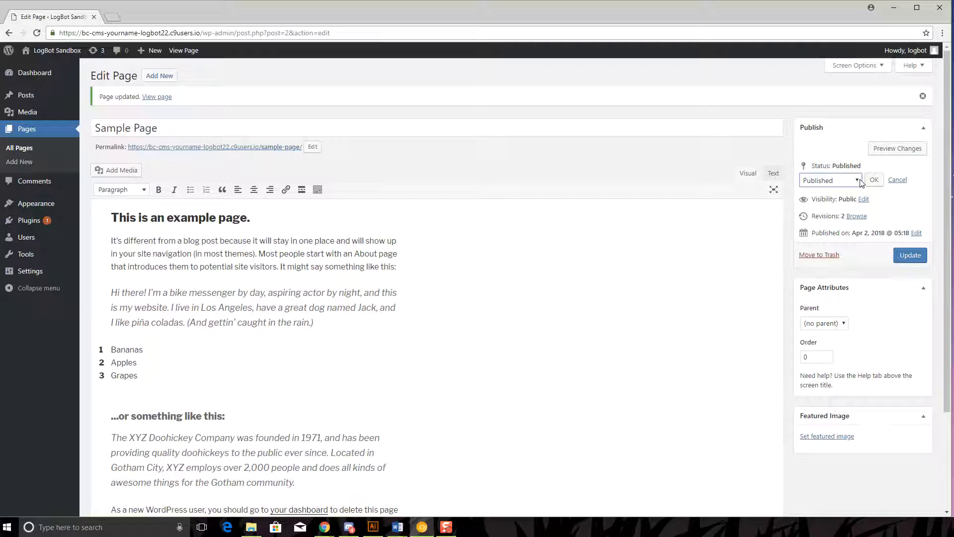
click(856, 181)
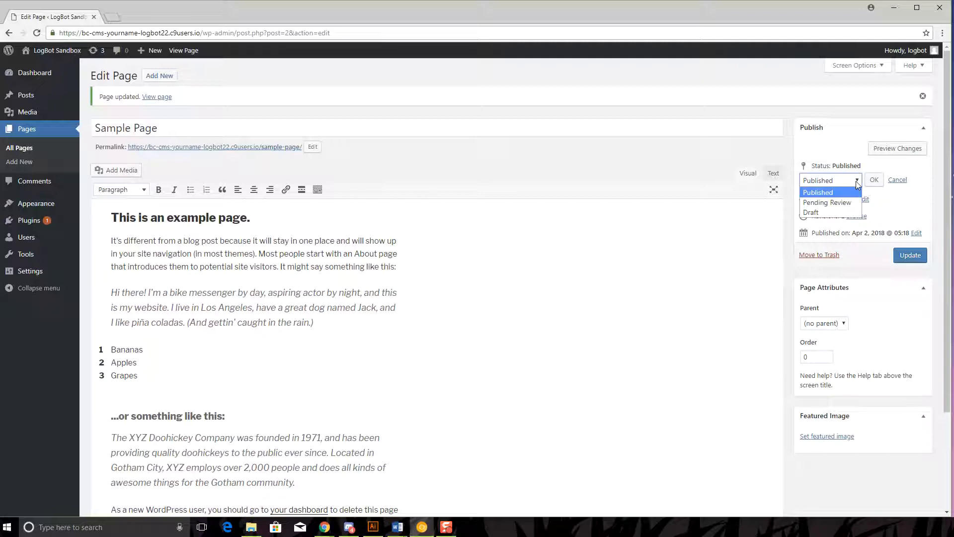
click(830, 213)
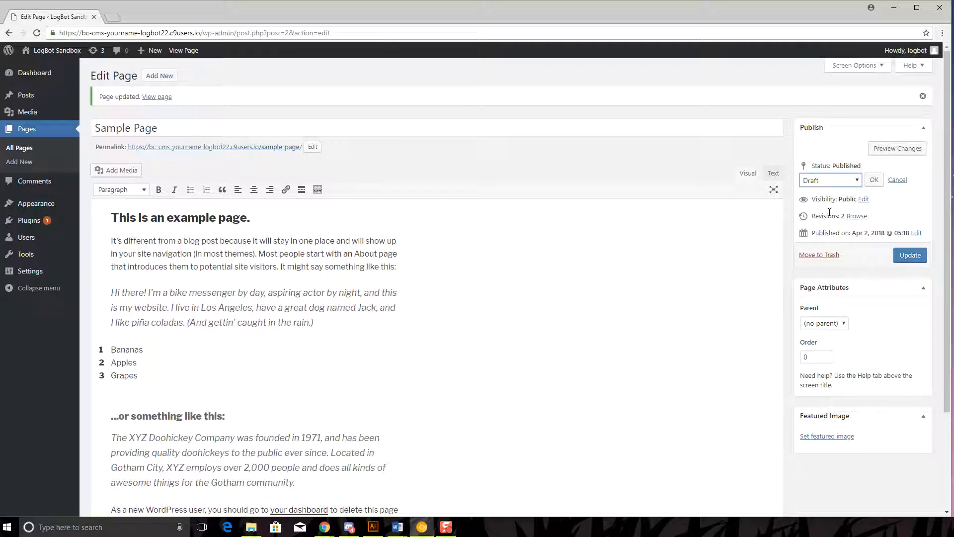
click(855, 181)
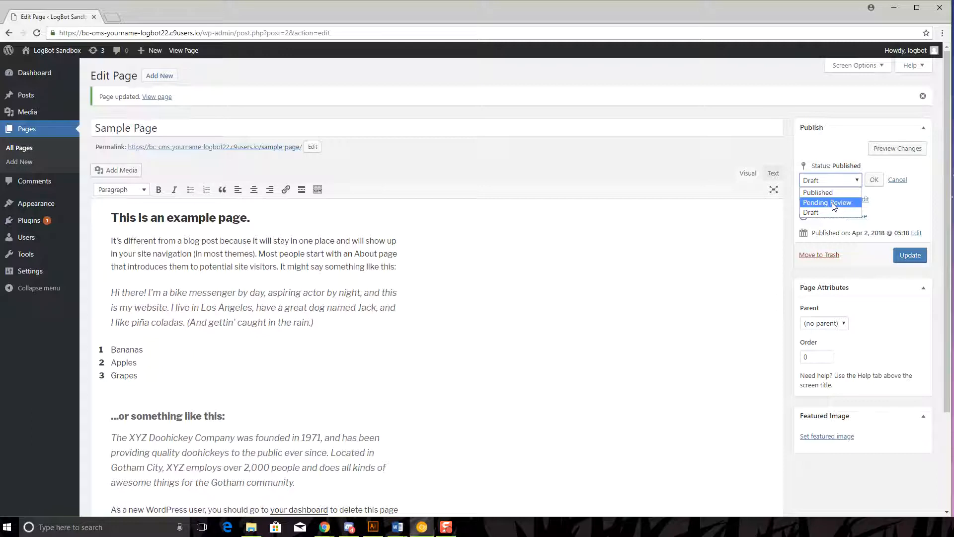
click(833, 205)
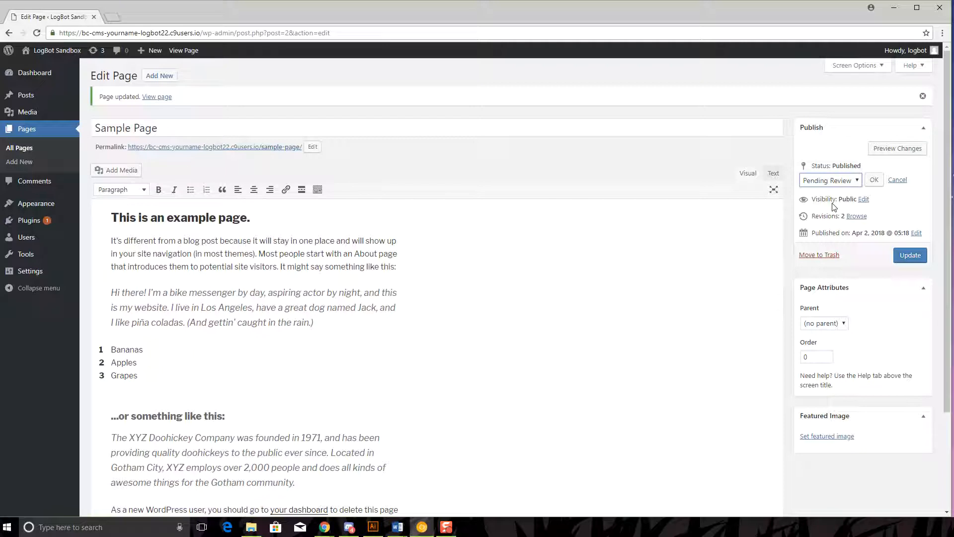
click(854, 180)
click(856, 190)
click(897, 179)
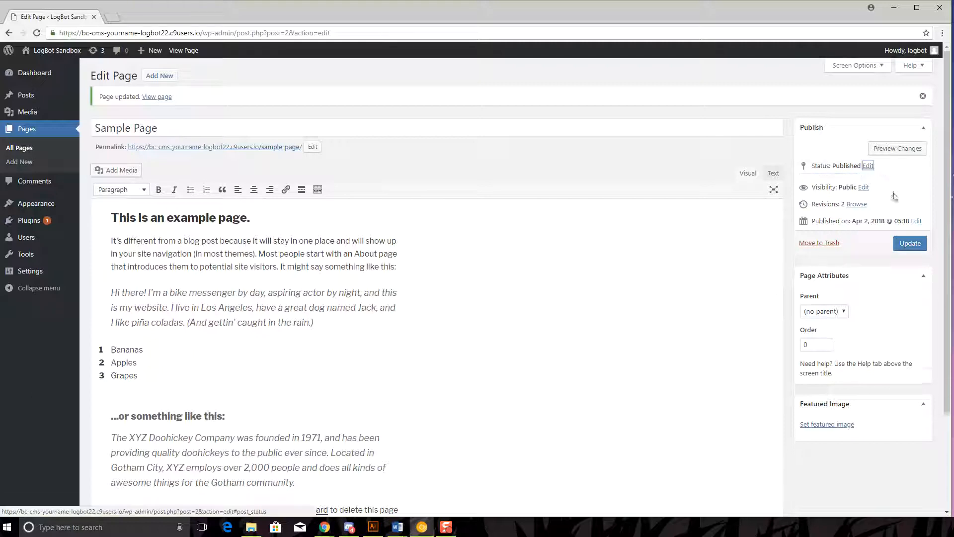
click(863, 184)
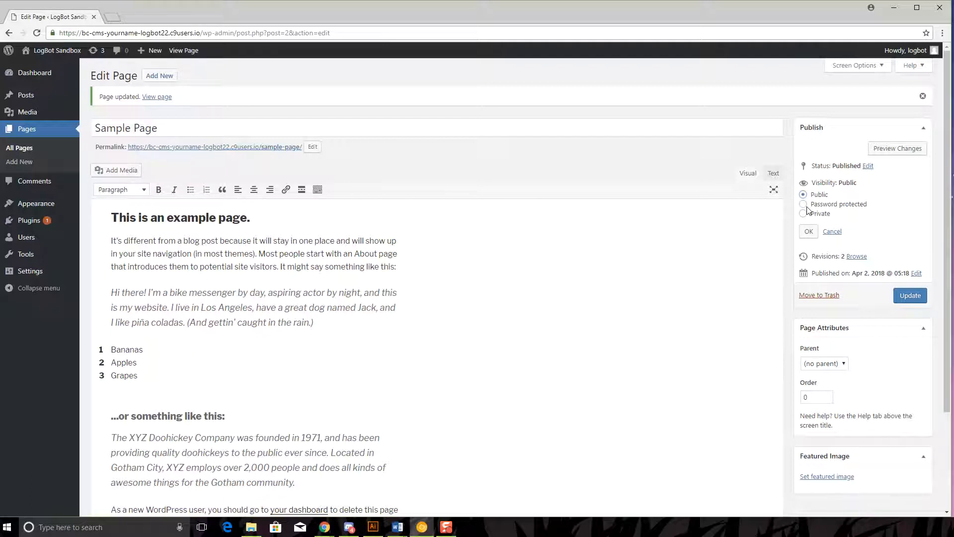
click(832, 232)
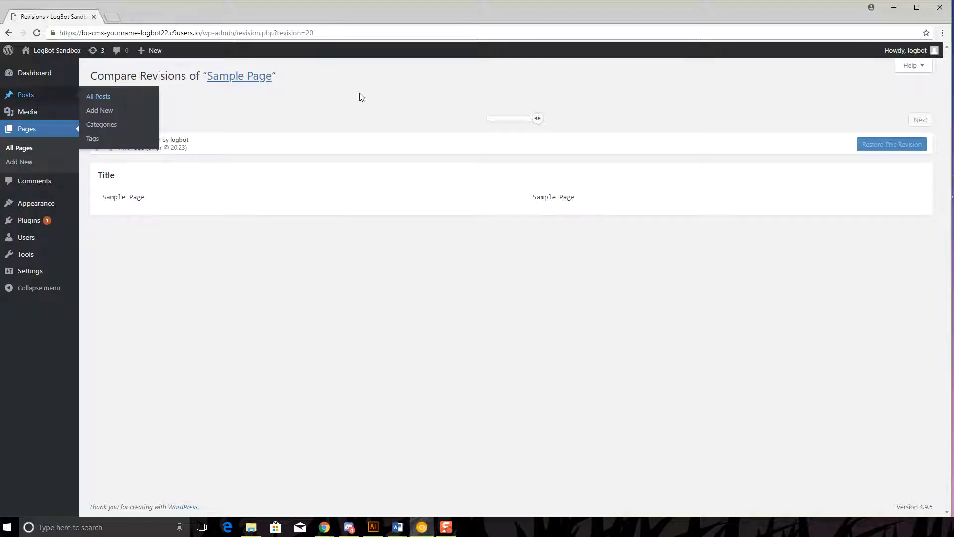
- Return from the revision comparison to the Sample Page editor and update the page
click(117, 91)
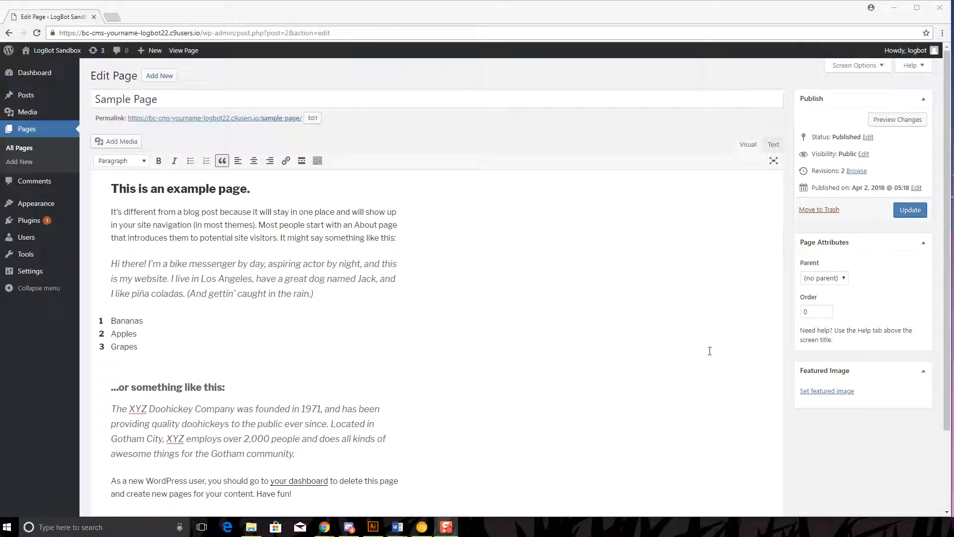
click(914, 209)
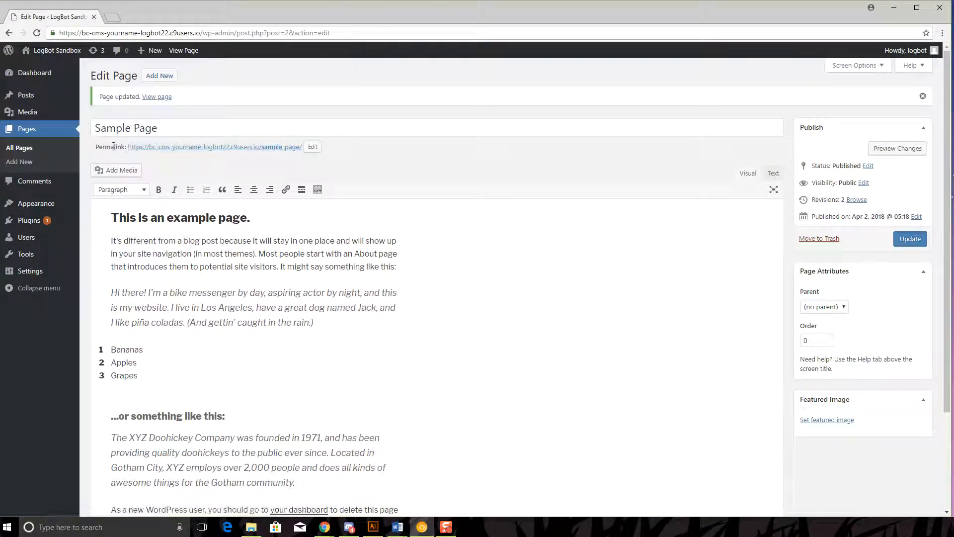
- Open the live Sample Page from its permalink and examine its address, headings, quotations and numbered list
click(283, 148)
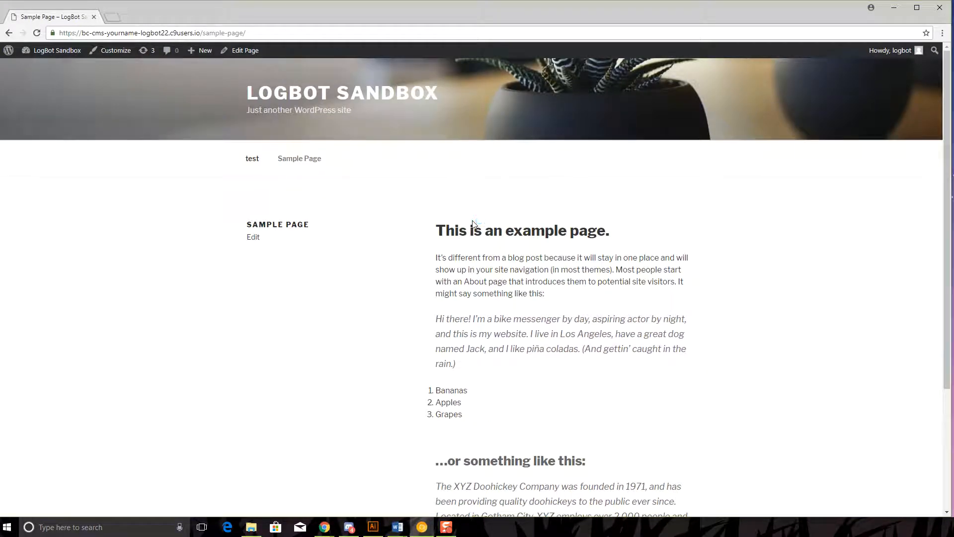
click(260, 32)
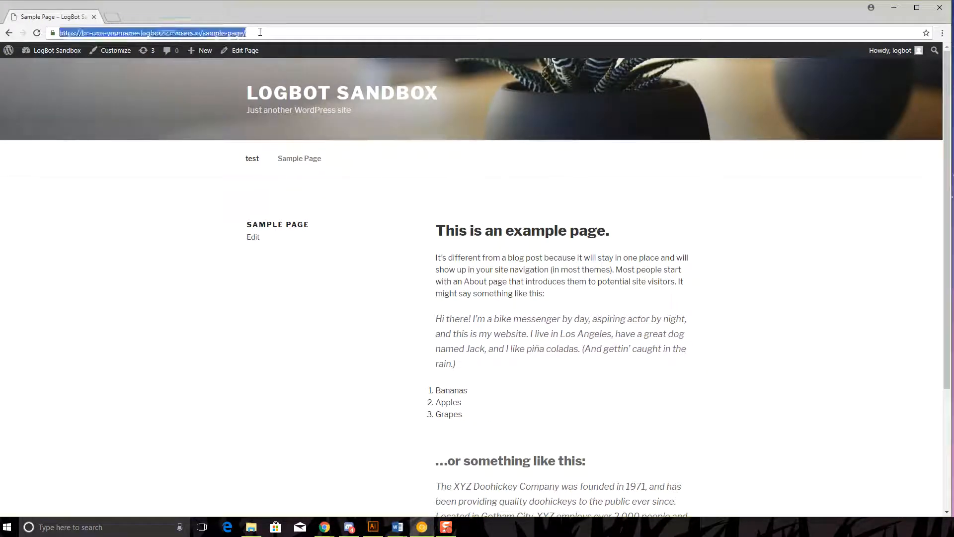
drag(440, 230, 577, 379)
click(695, 348)
scroll(696, 307, down, 2)
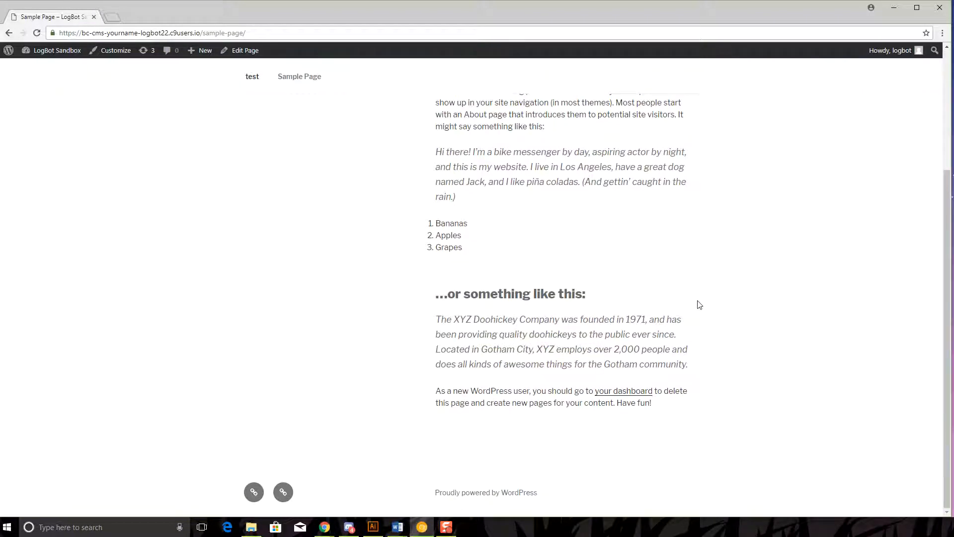
scroll(699, 304, up, 4)
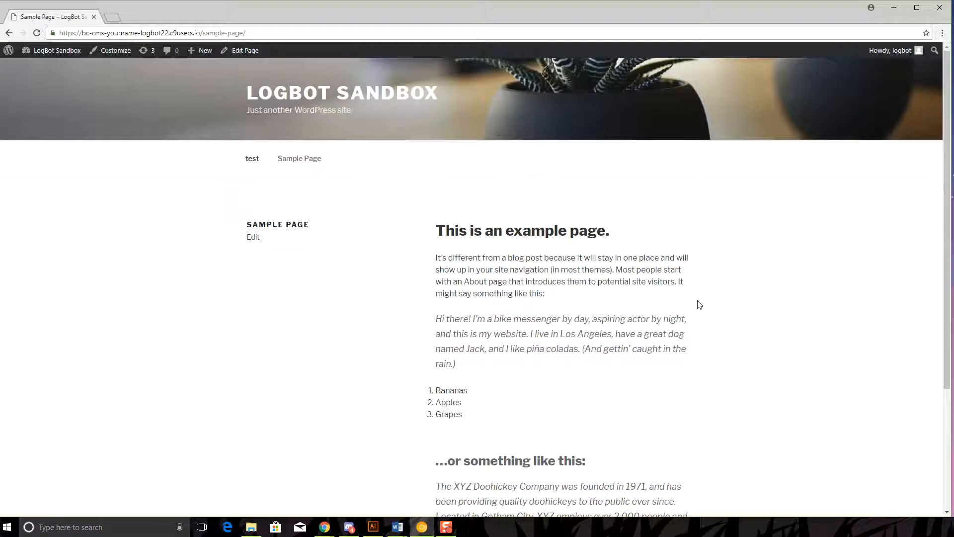
scroll(701, 313, down, 3)
scroll(688, 316, up, 3)
- Go back to the list of all pages and inspect Sample Page's Quick Edit settings, closing them without changes
click(250, 55)
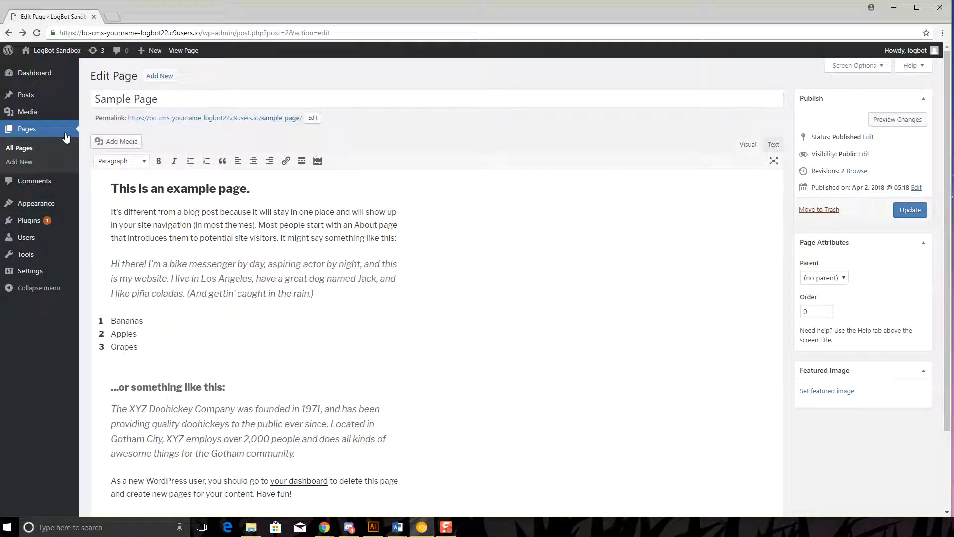
click(29, 131)
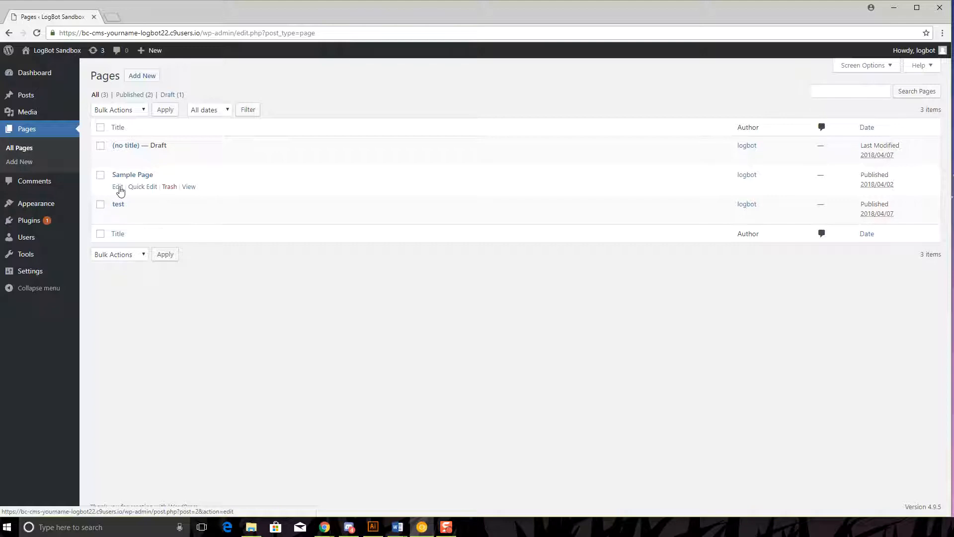
click(144, 187)
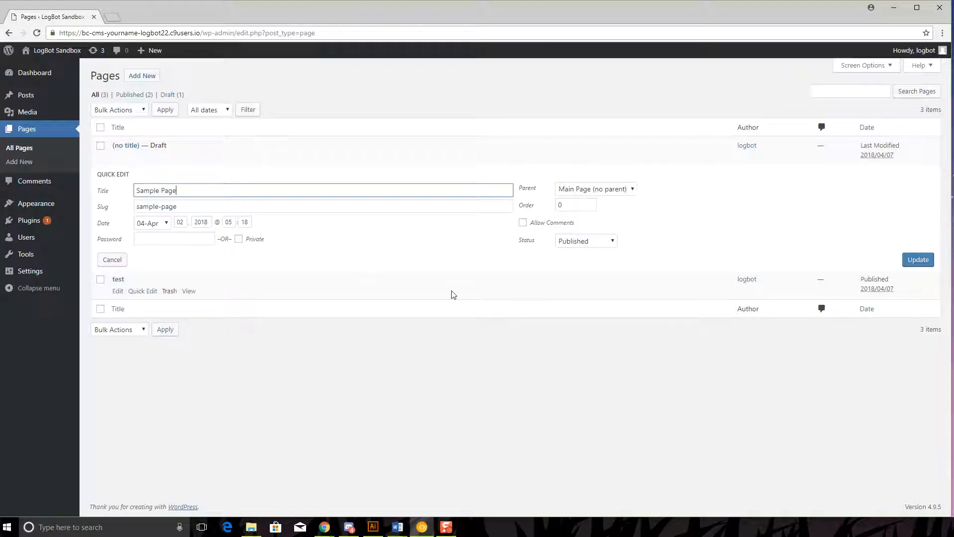
click(112, 260)
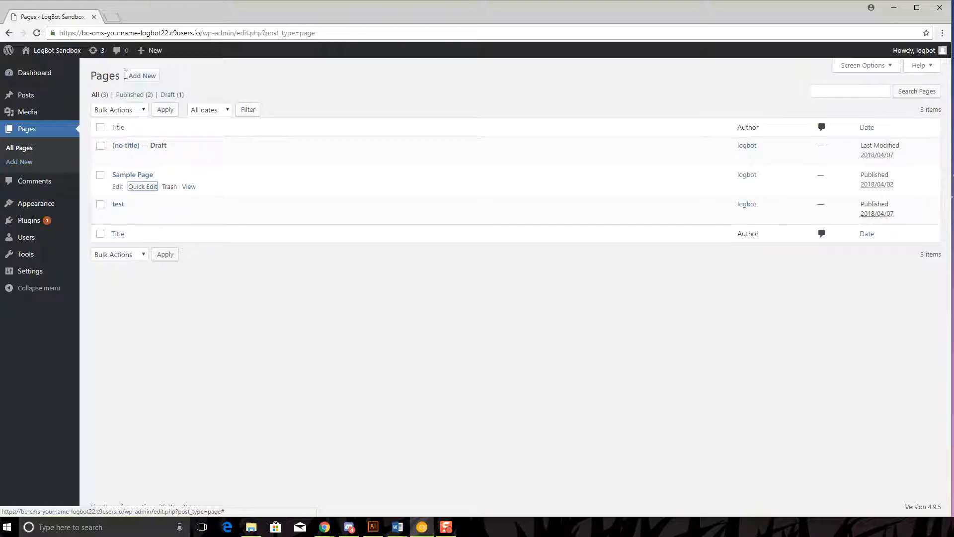
- Start a new page from the page list and examine its default status and visibility
mouse_move(146, 52)
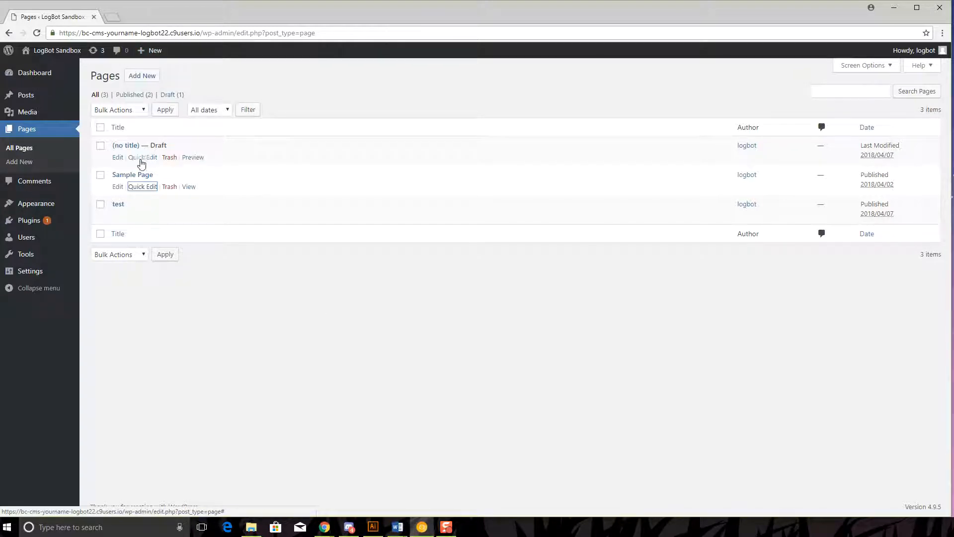
click(140, 77)
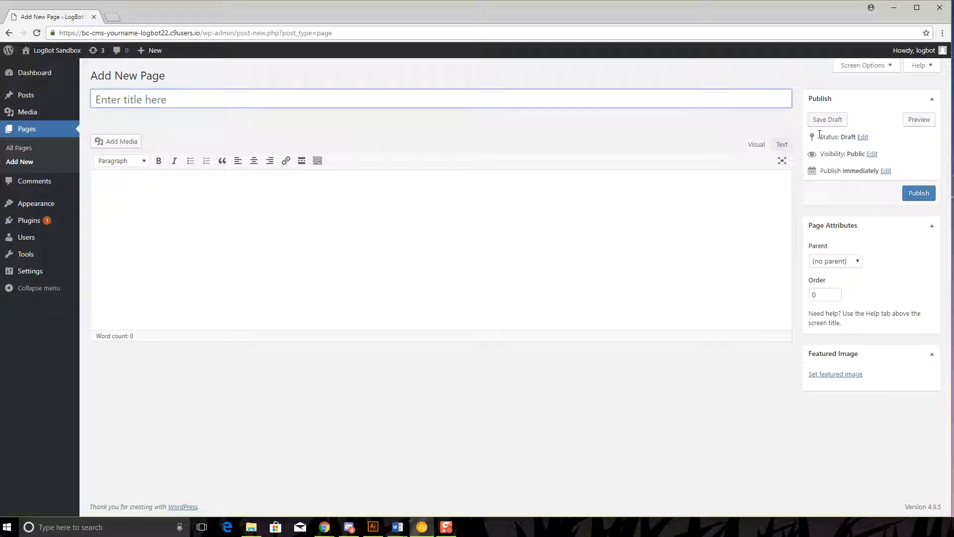
drag(841, 138, 856, 138)
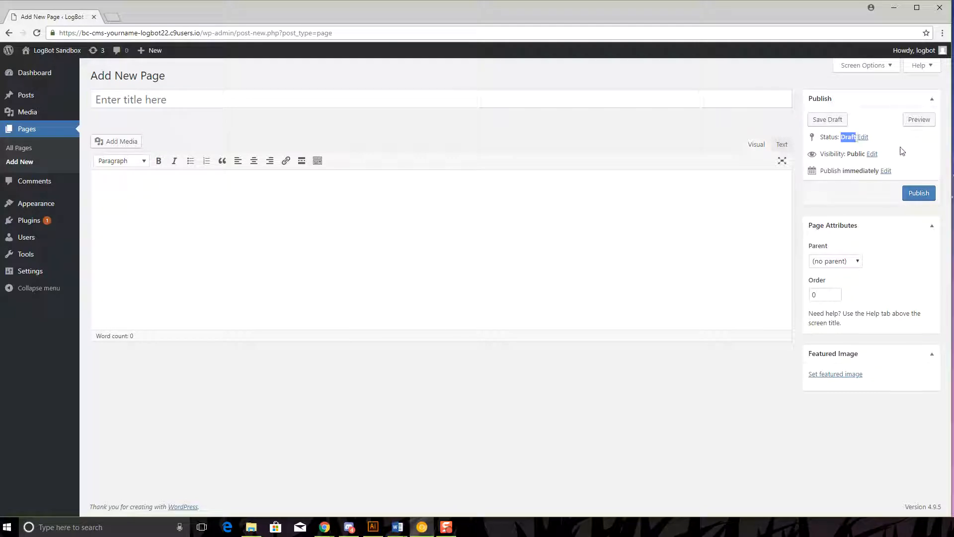
drag(847, 154, 866, 155)
- Set the new page's publishing date to May 4, 2018, and return to the list of pages without saving
click(886, 171)
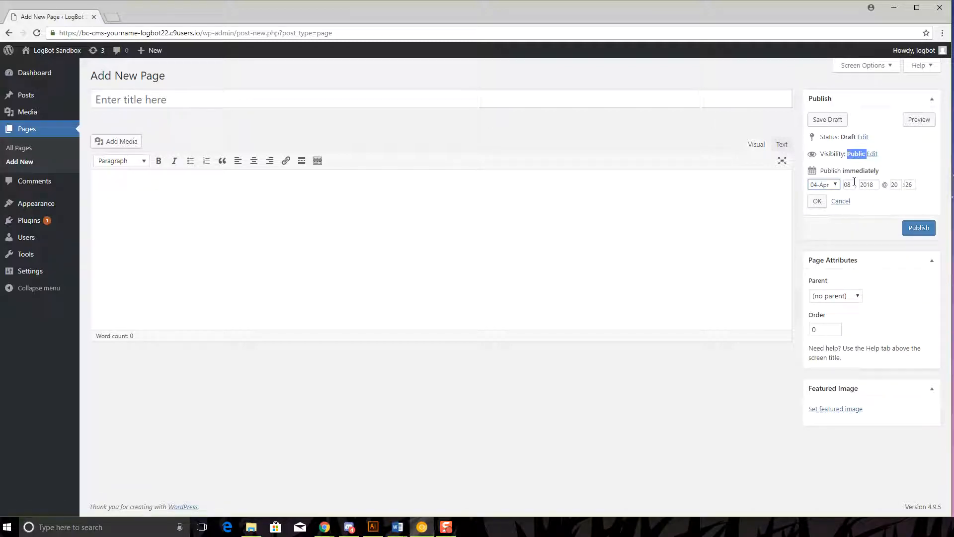
click(849, 185)
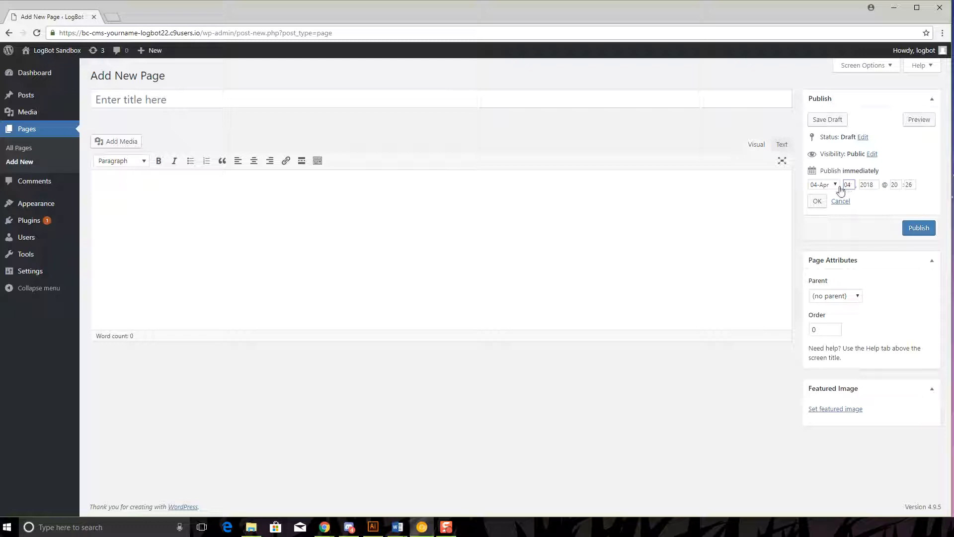
click(836, 185)
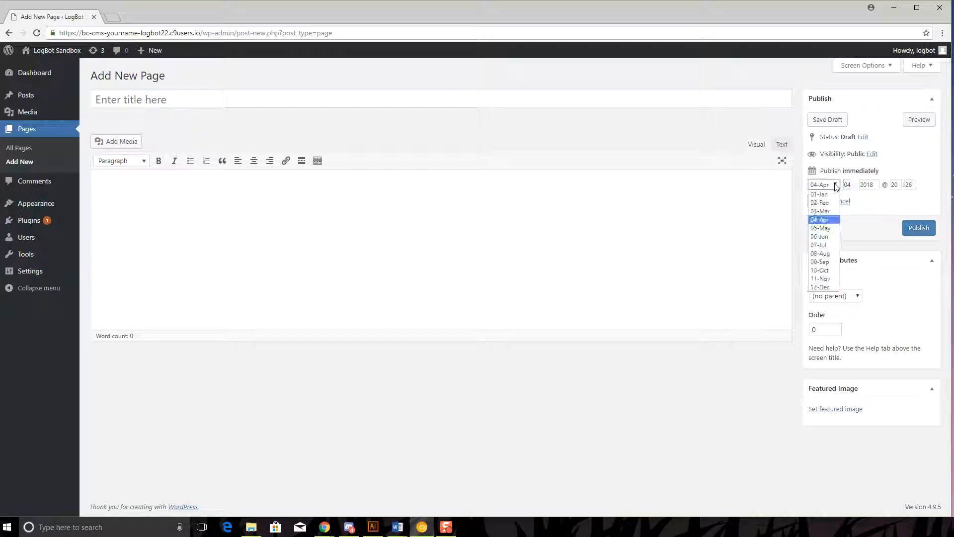
click(828, 228)
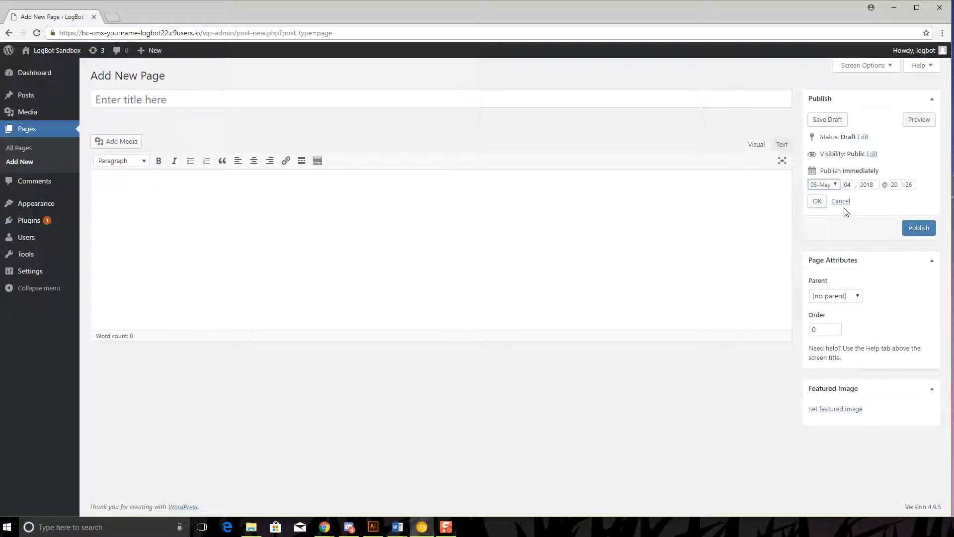
click(819, 202)
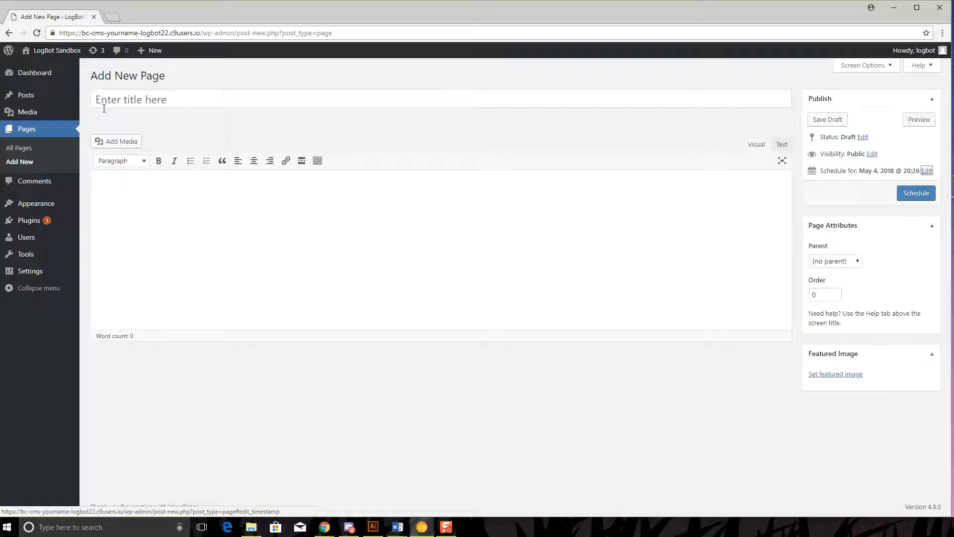
click(31, 134)
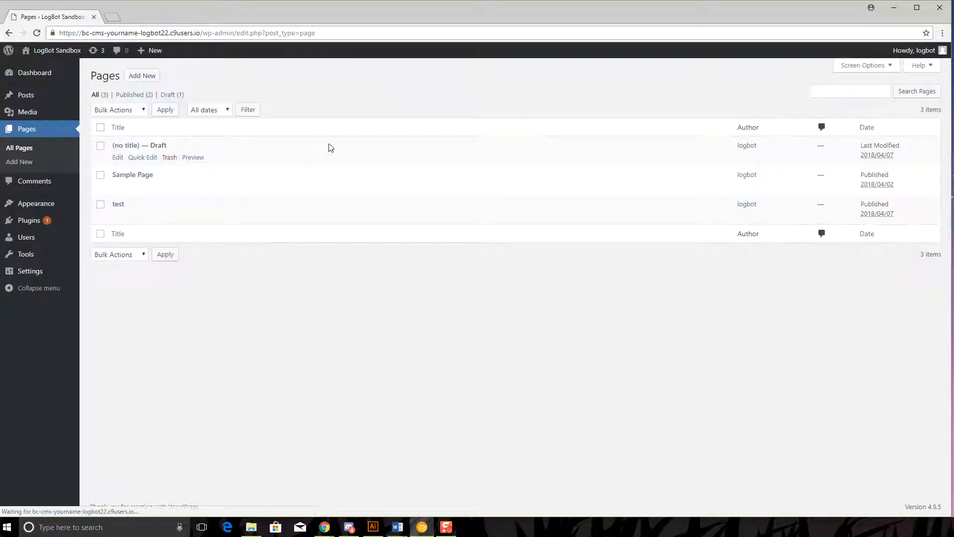